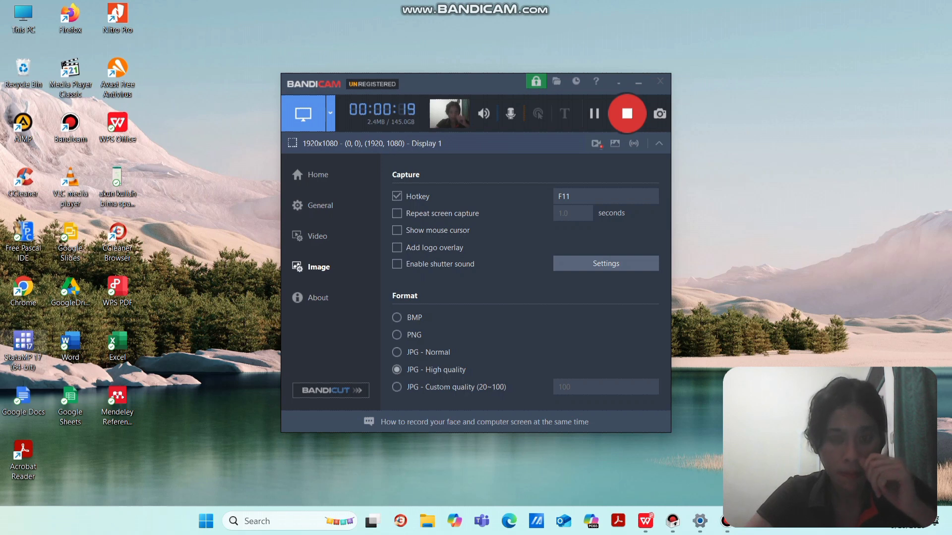
Launch Stata/MP 17 and open the dataset cooking_fuel_idn from the Downloads folder.
double_click(24, 347)
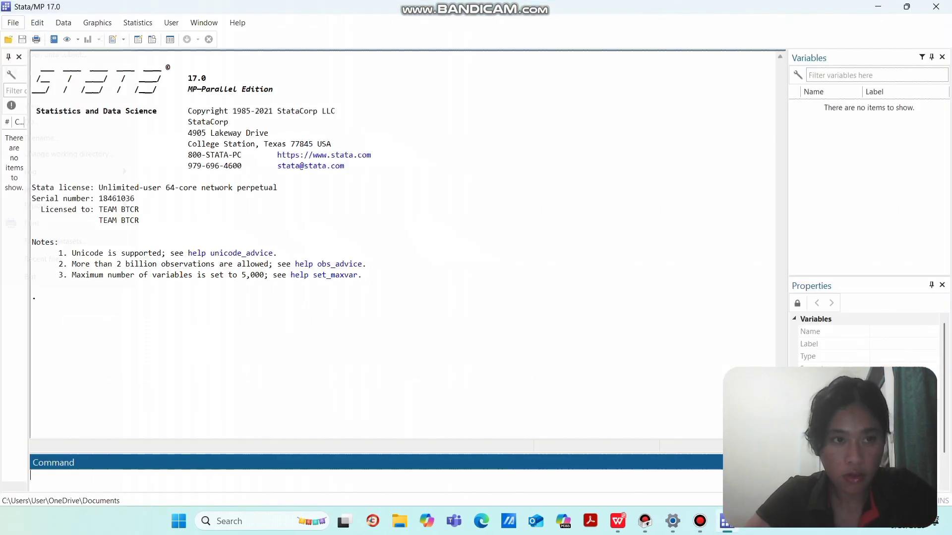
left_click(12, 22)
mouse_move(37, 23)
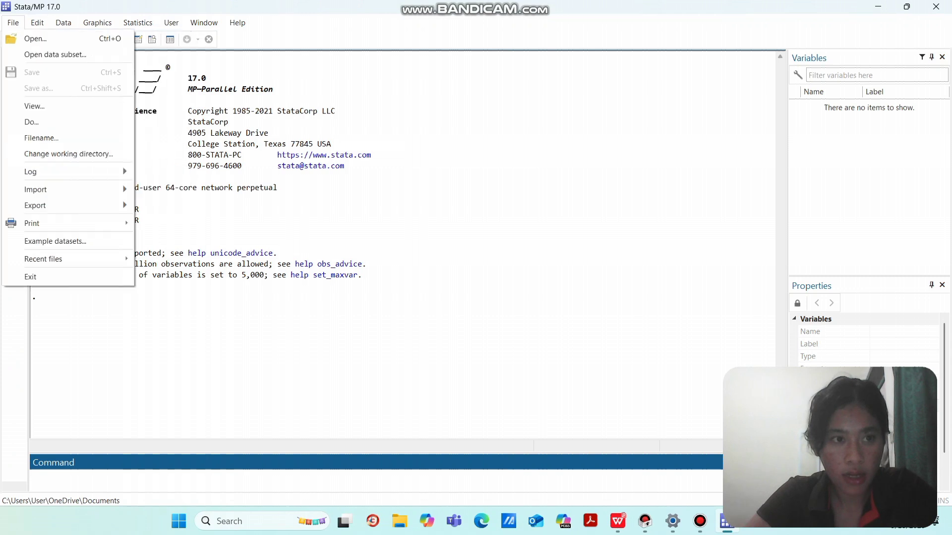
left_click(36, 39)
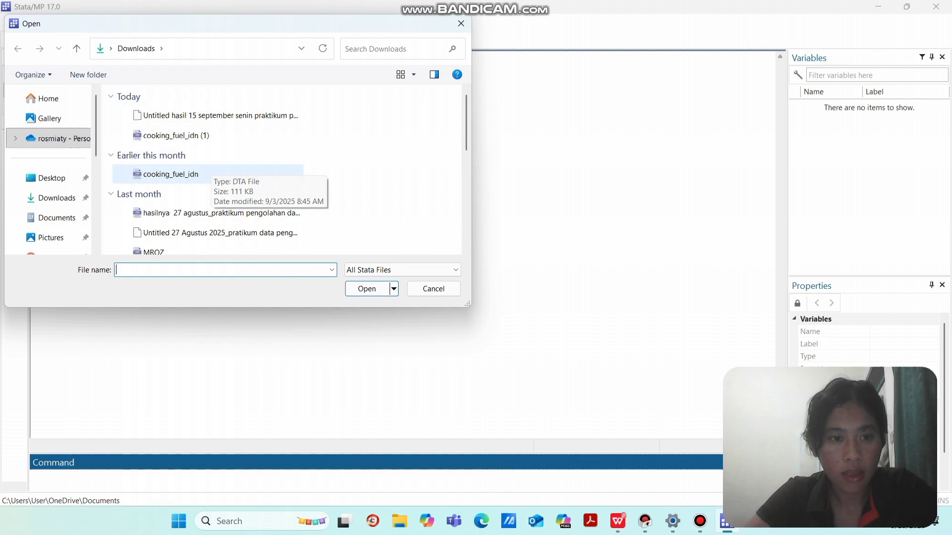
left_click(210, 172)
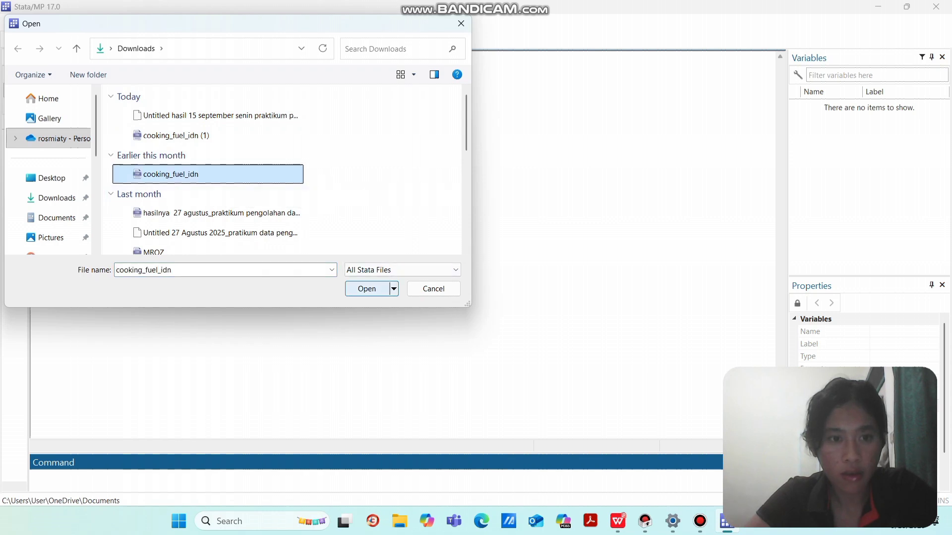
left_click(367, 288)
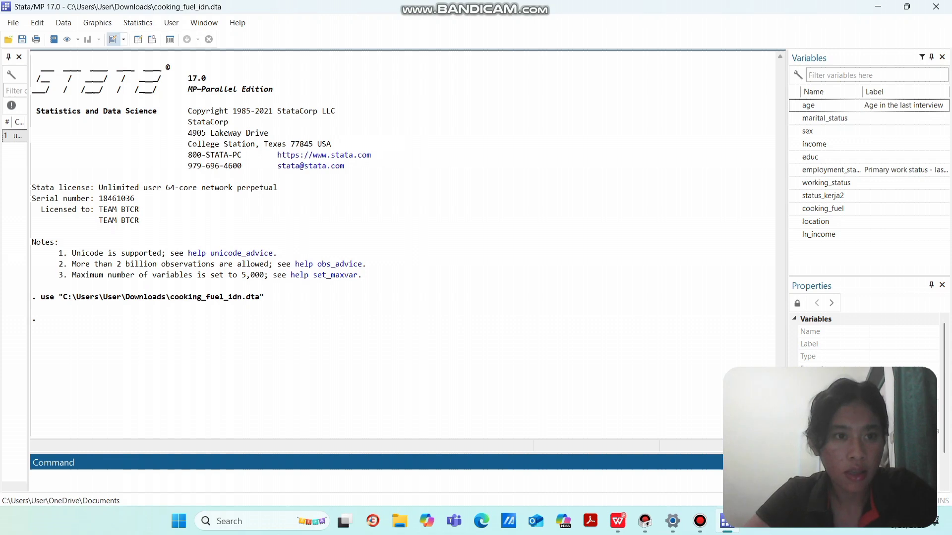
Create a new do-file with the bookmark heading "**# MULTINOMINAL LOGISTIC REGRESSION" followed by blank lines.
left_click(113, 40)
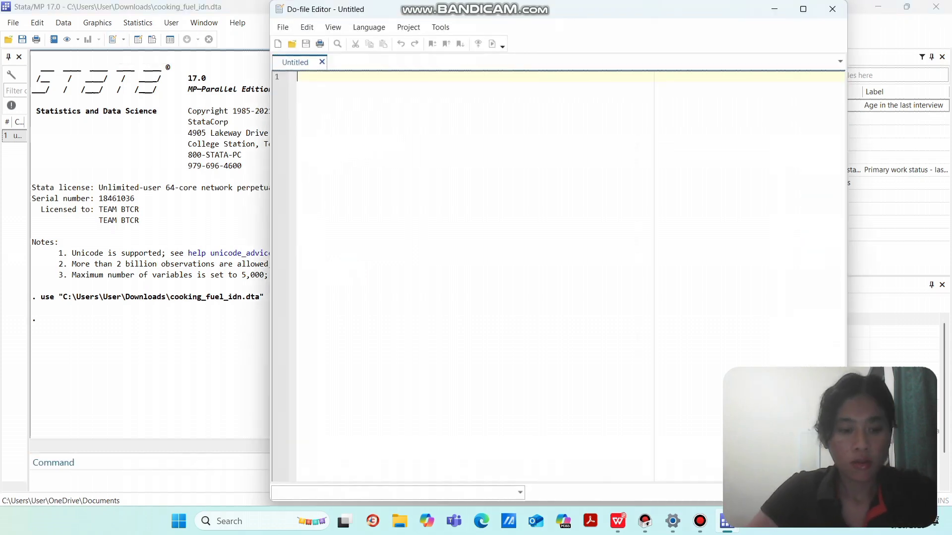
type("**")
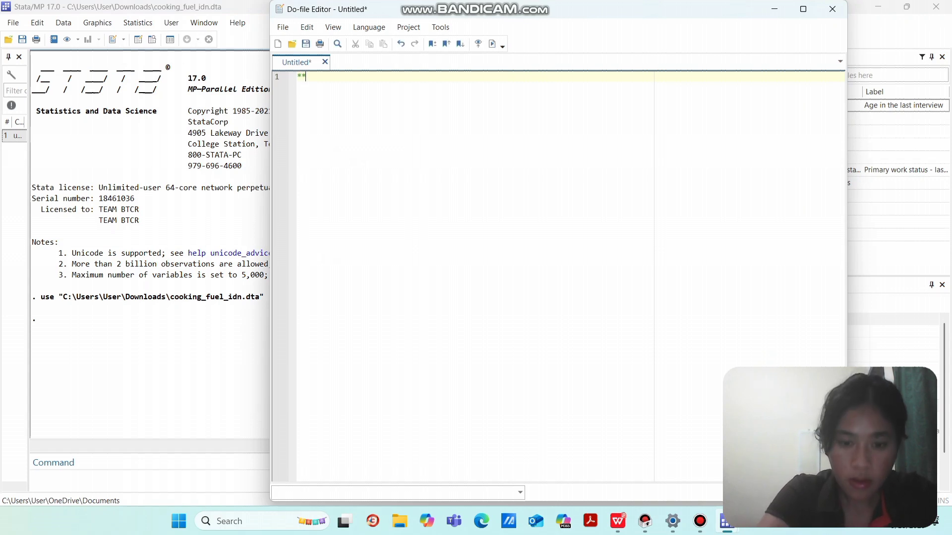
type("#M")
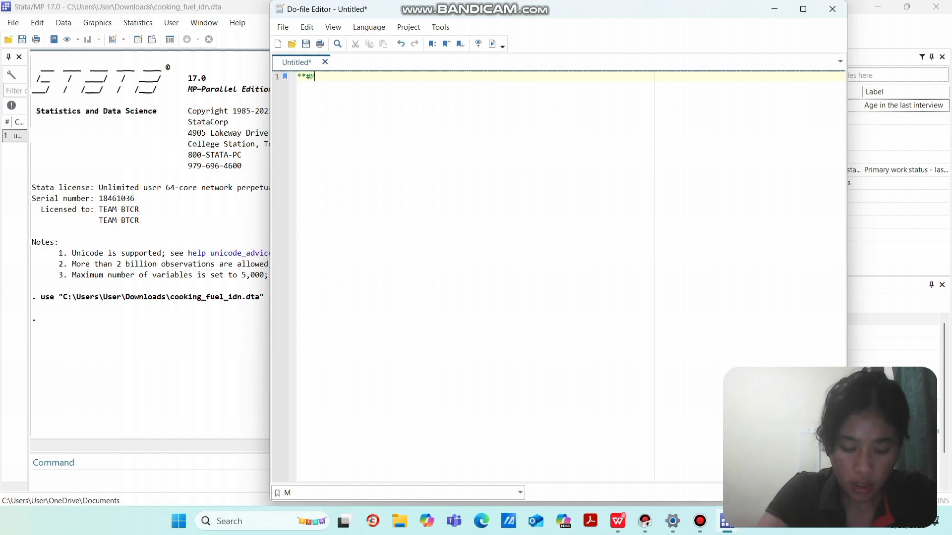
key("BackSpace")
type("MULTIO")
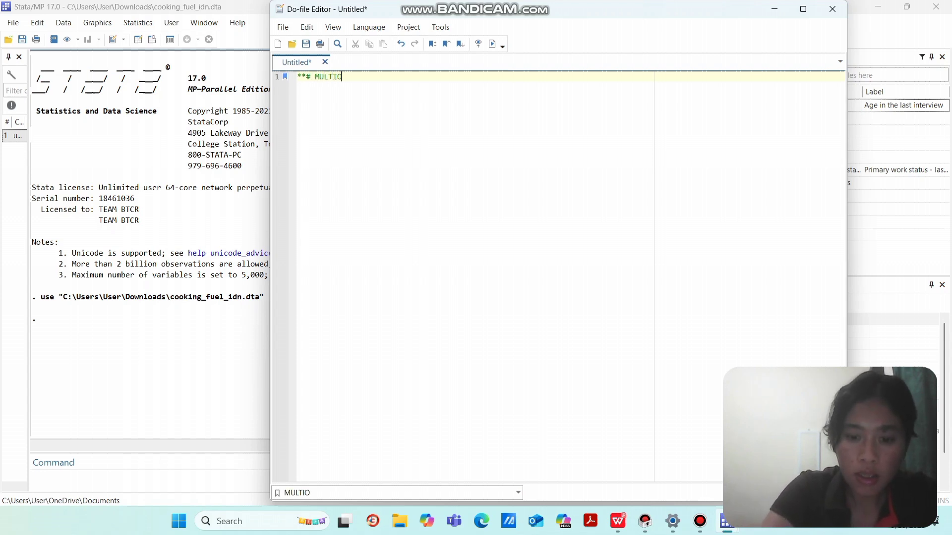
key("BackSpace")
type("NOMINA")
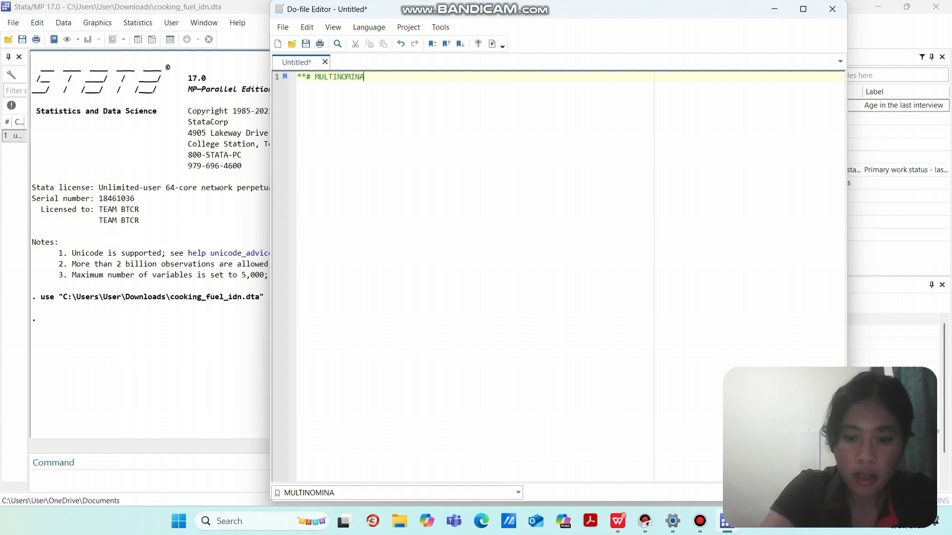
type("L LOGISTIC REGRESSION")
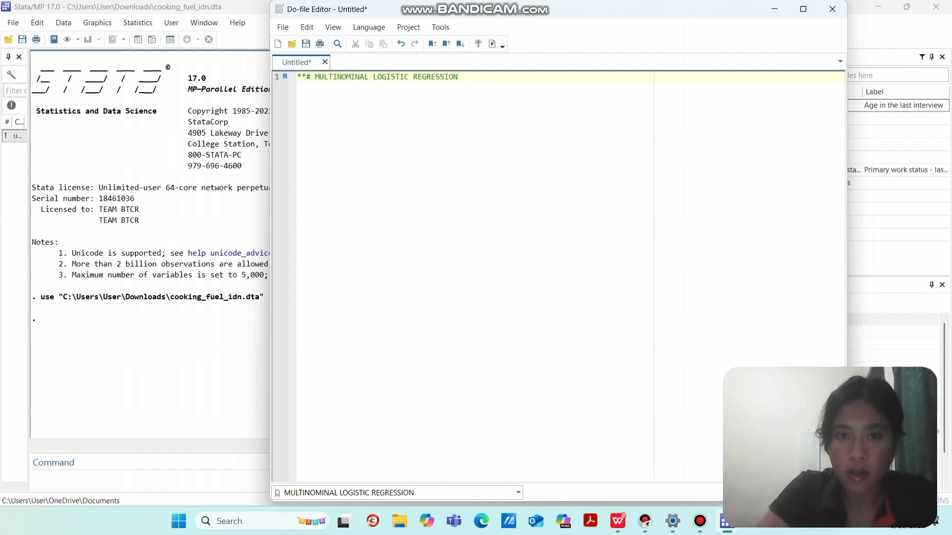
key("Return")
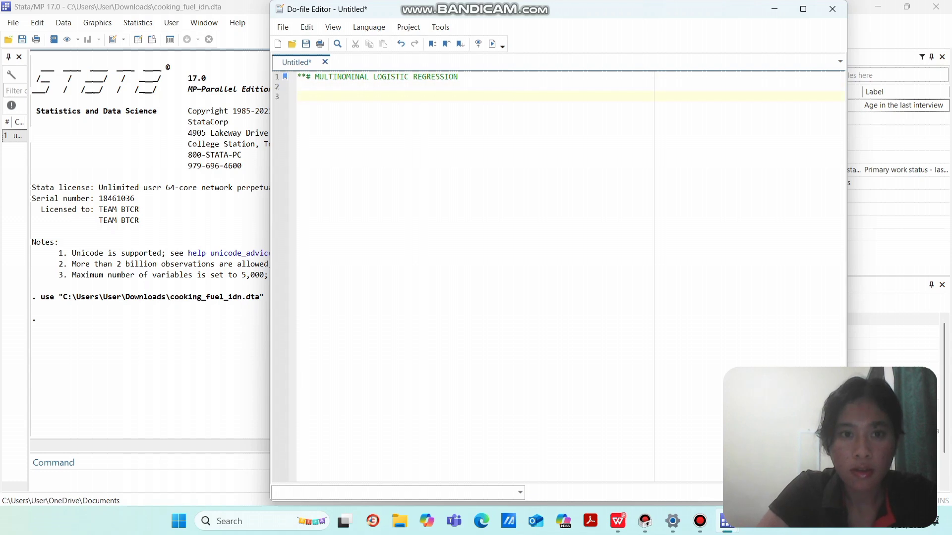
Add a describe command below the do-file heading, run only that command and bring the results window into view.
type("des")
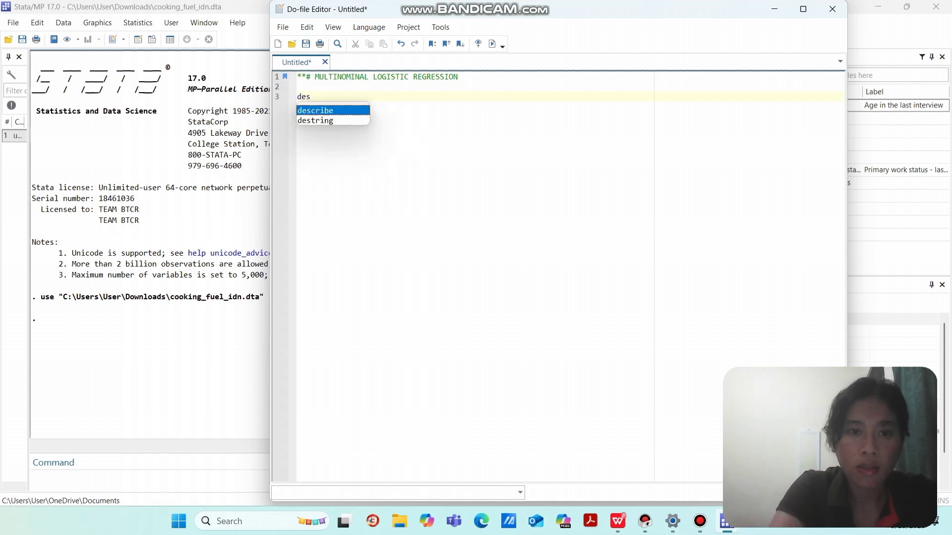
type("cri")
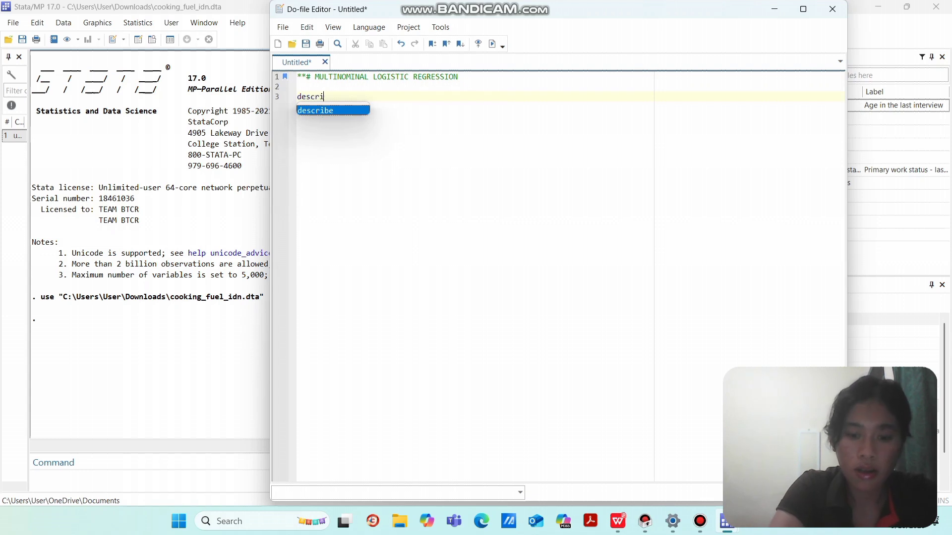
type("be")
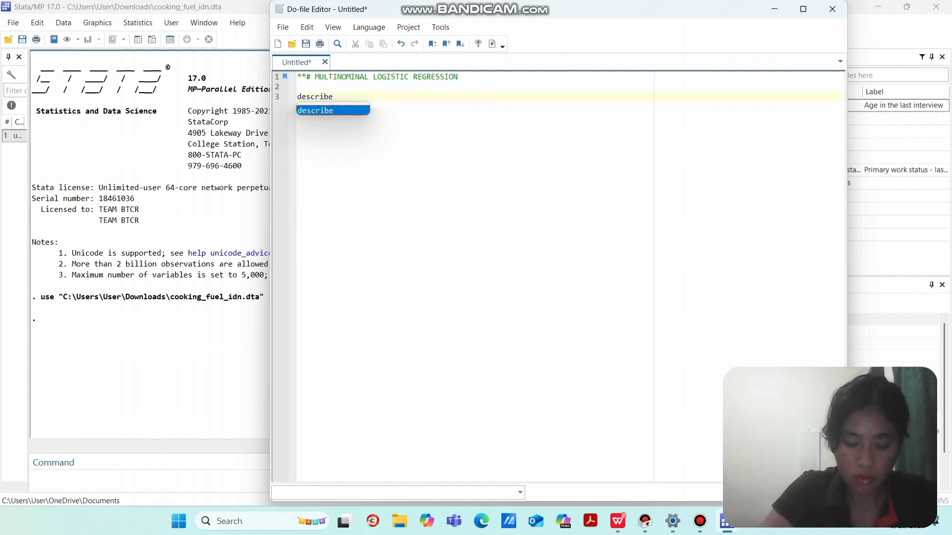
double_click(315, 97)
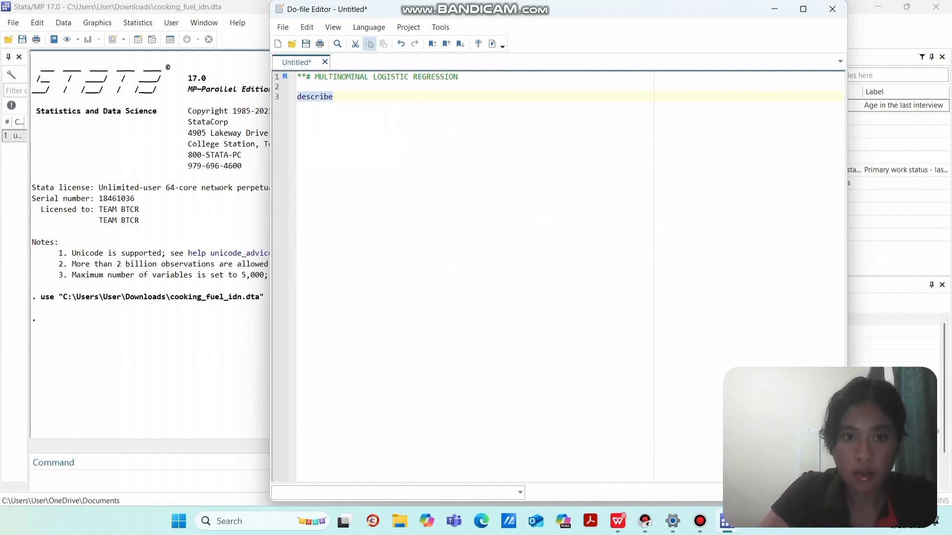
left_click(491, 44)
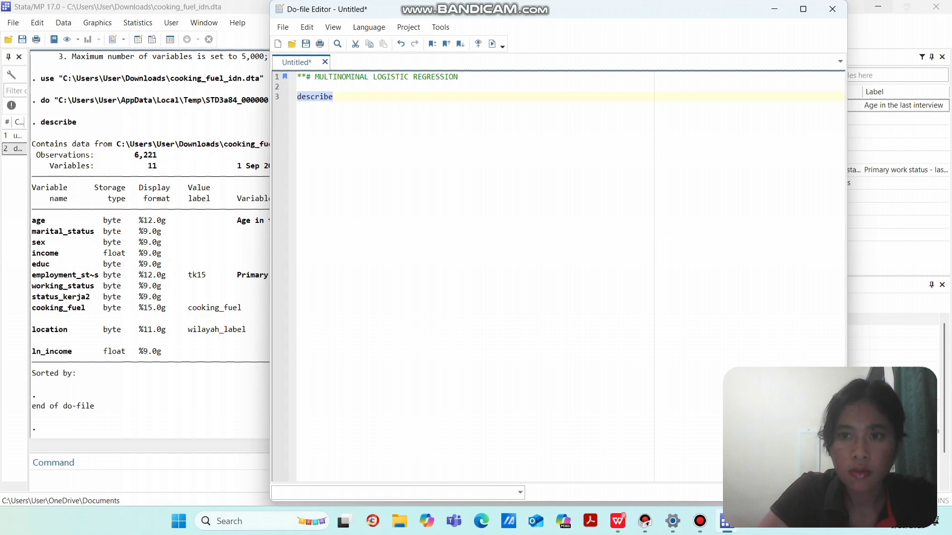
left_click(774, 9)
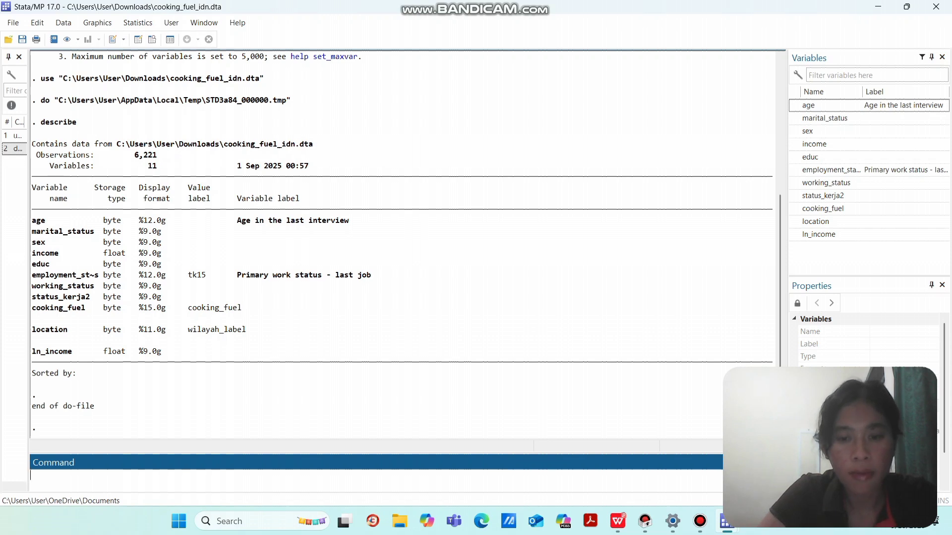
Consult the Multinomial logistic PDF in WPS Office, and add the line "tab cooking_fuel" below describe in the Stata do-file.
mouse_move(618, 521)
left_click(617, 458)
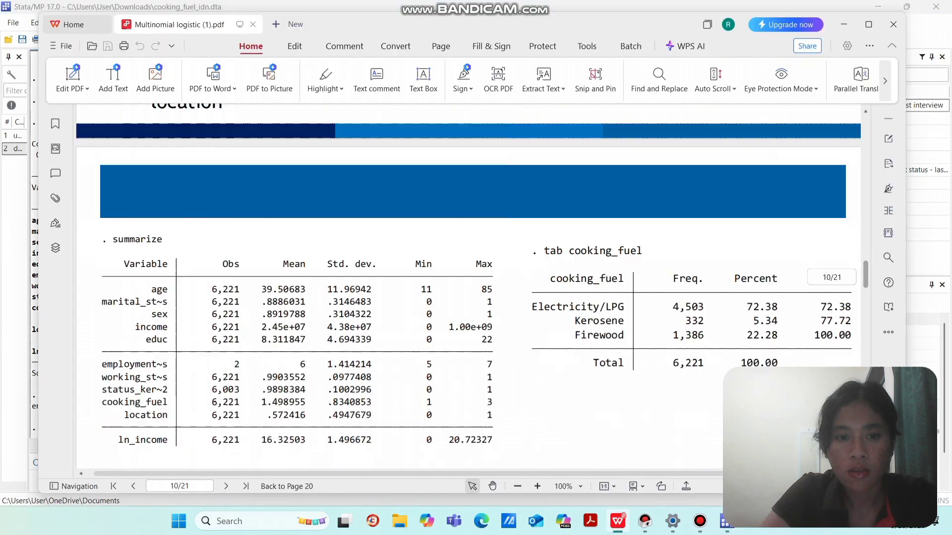
scroll(466, 297, "down", 10)
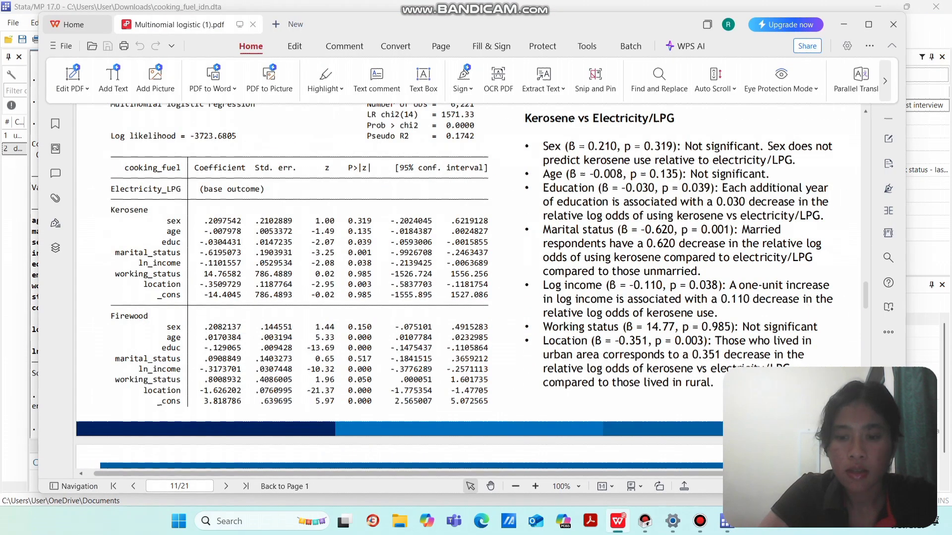
mouse_move(726, 521)
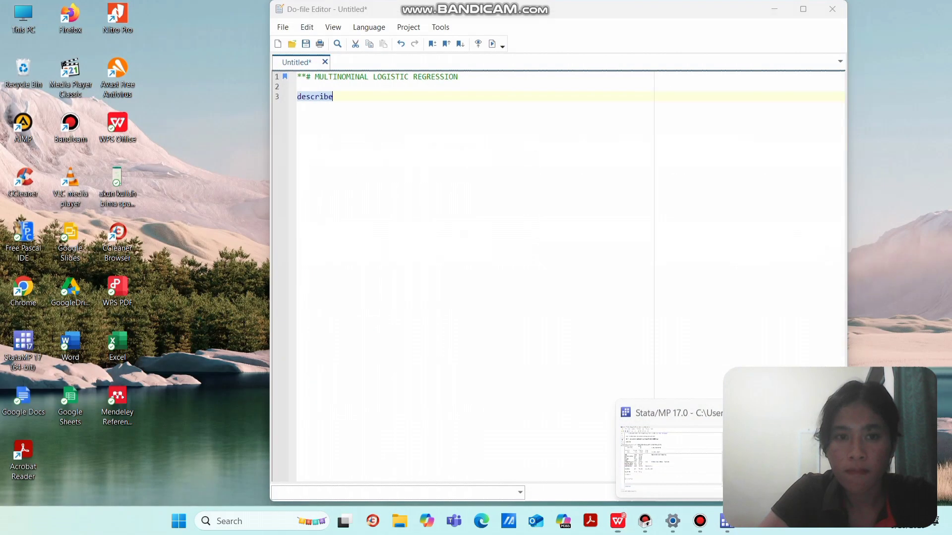
left_click(781, 459)
left_click(782, 458)
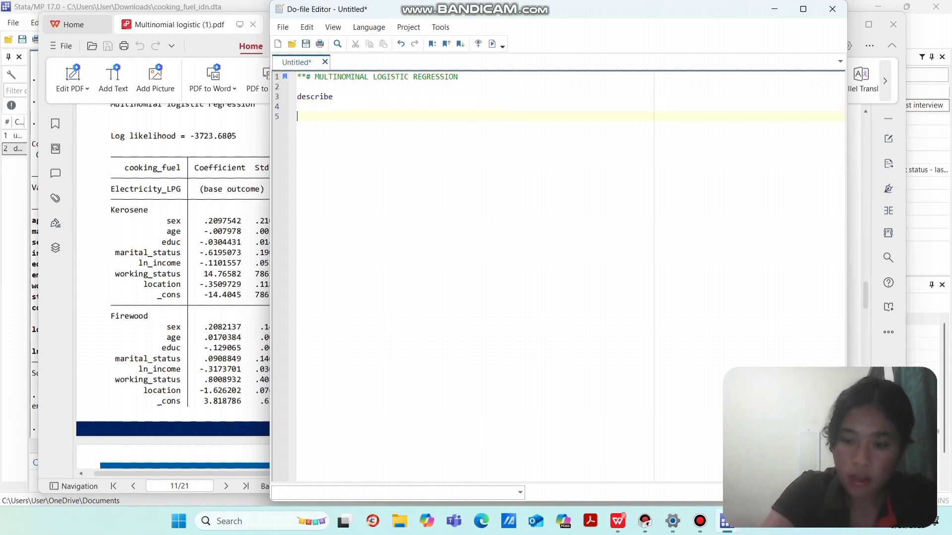
key("Return")
type("tab")
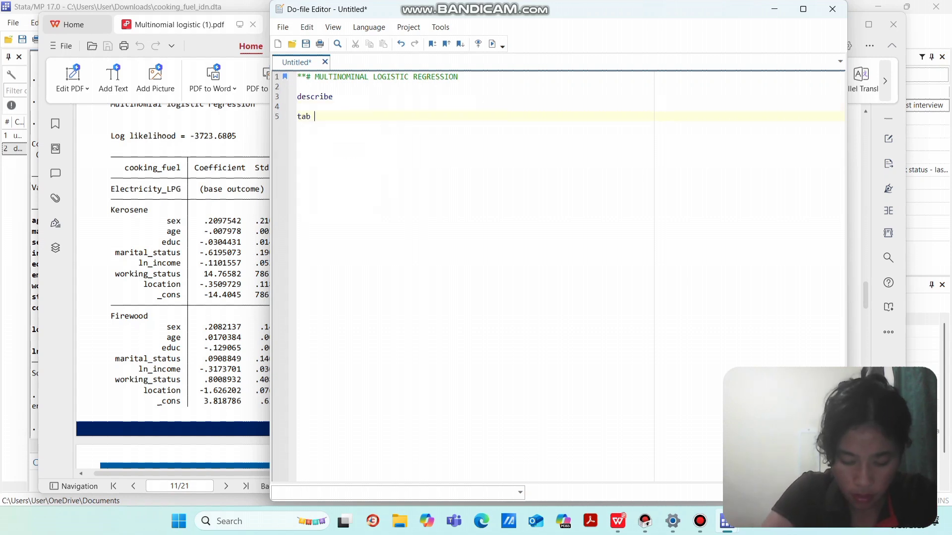
type(" cooking")
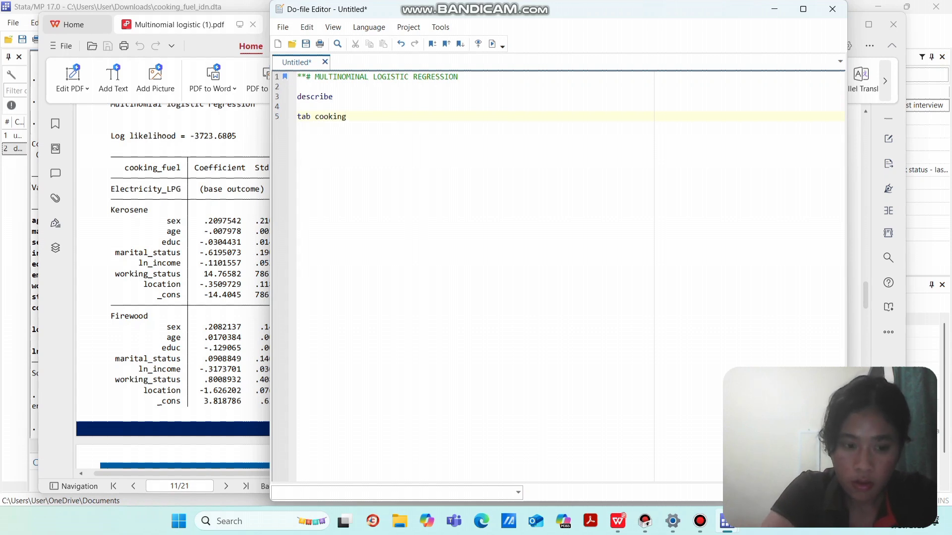
type("_fuel")
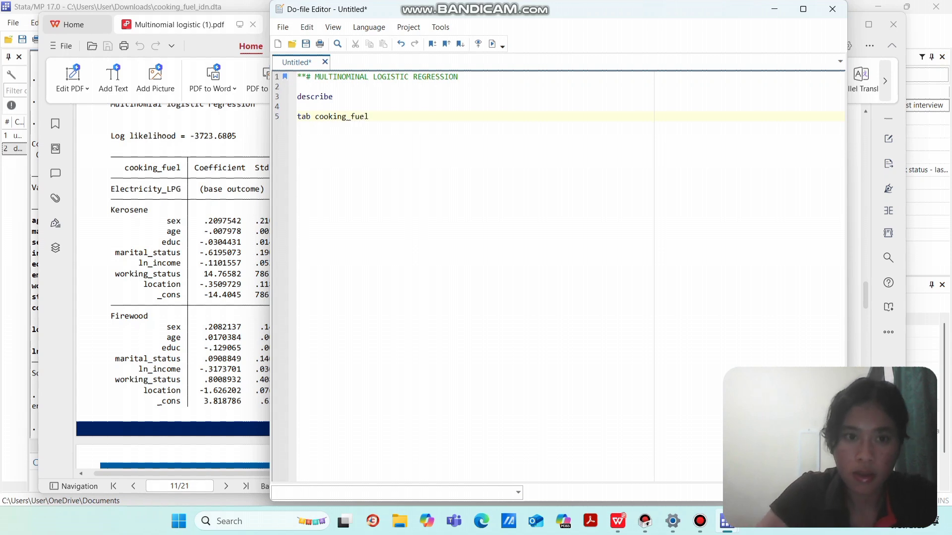
Run only the tab cooking_fuel line and bring its frequency table in the results window into view.
key("shift+Home")
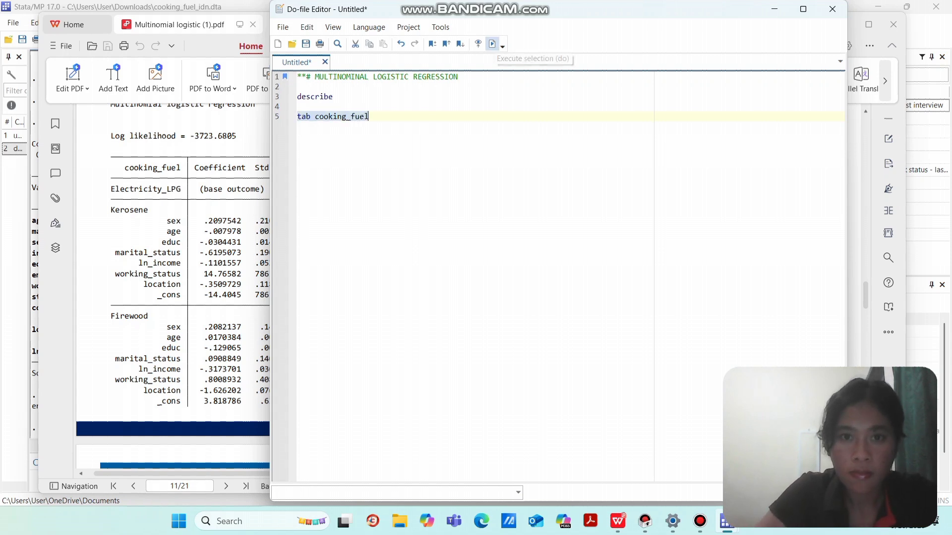
left_click(492, 44)
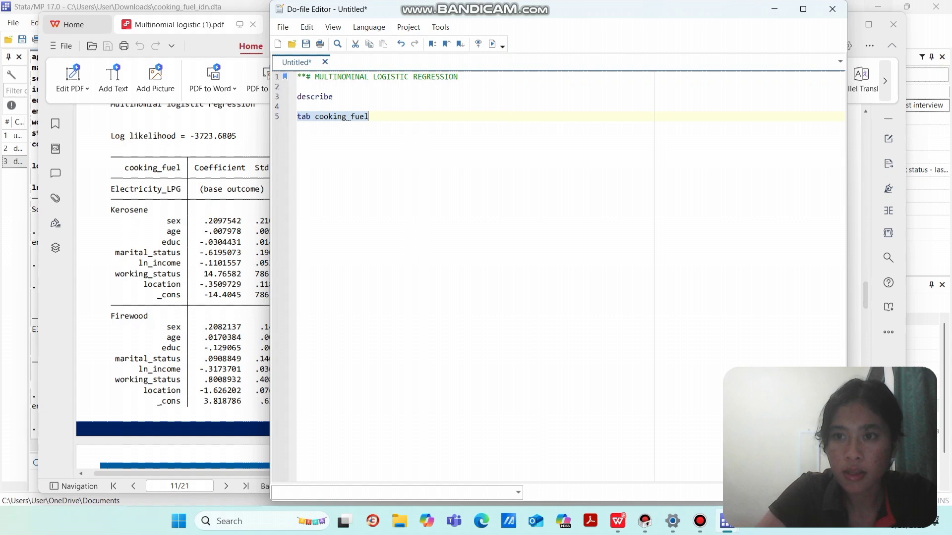
left_click(774, 9)
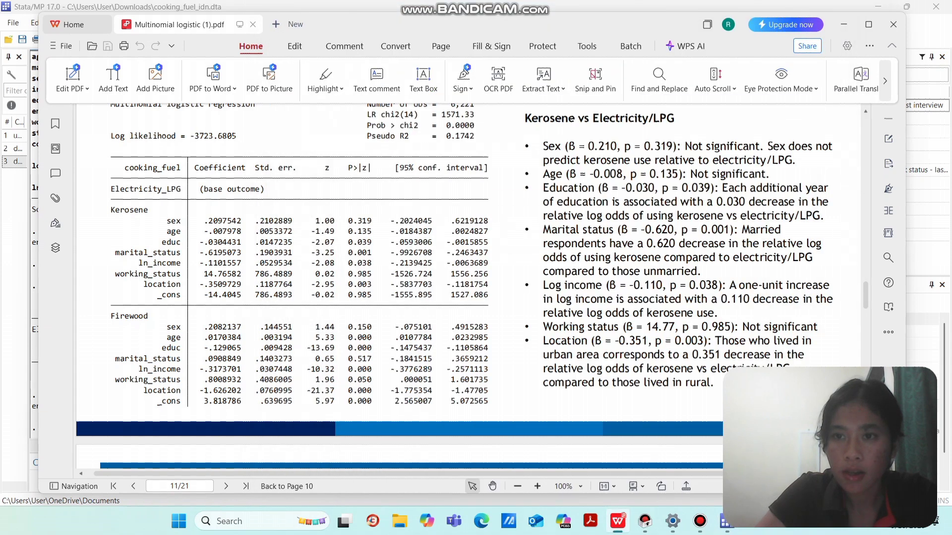
left_click(843, 24)
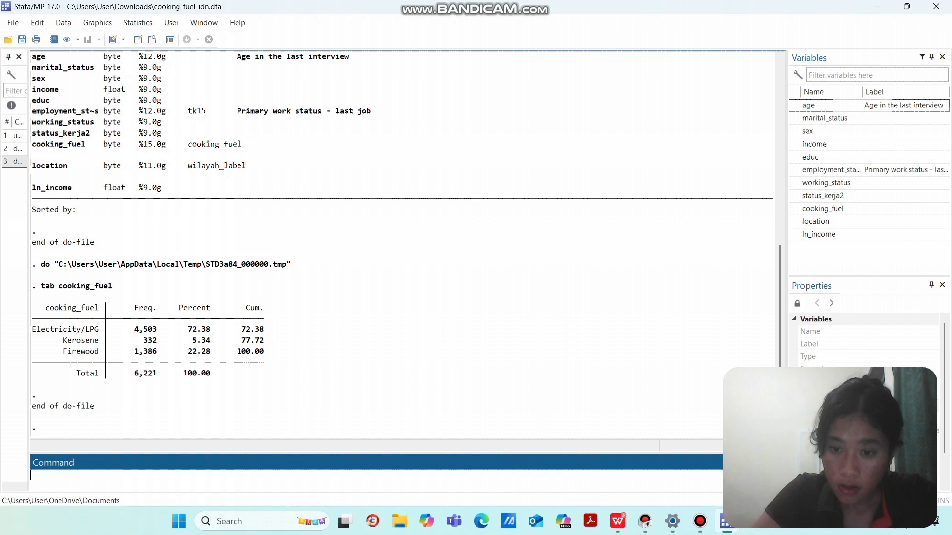
Return to the do-file and begin a new command with "m" two lines below tab cooking_fuel.
mouse_move(726, 521)
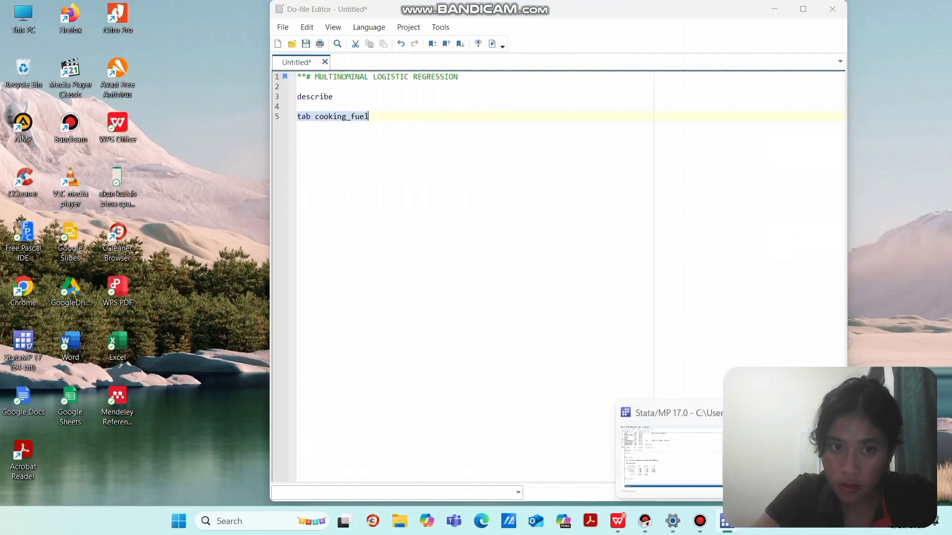
left_click(782, 461)
key("Right")
key("Return")
key("Return")
type("m")
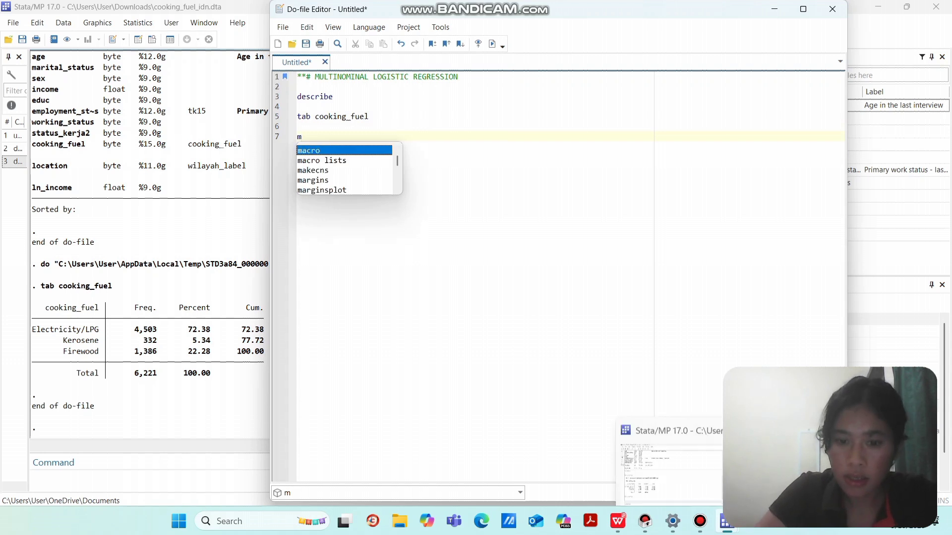
Copy the command "mlogit cooking_fuel sex age educ marital_status ln_income working_status location" from the WPS Office PDF and replace the "m" in the Stata do-file with it.
mouse_move(618, 521)
left_click(617, 466)
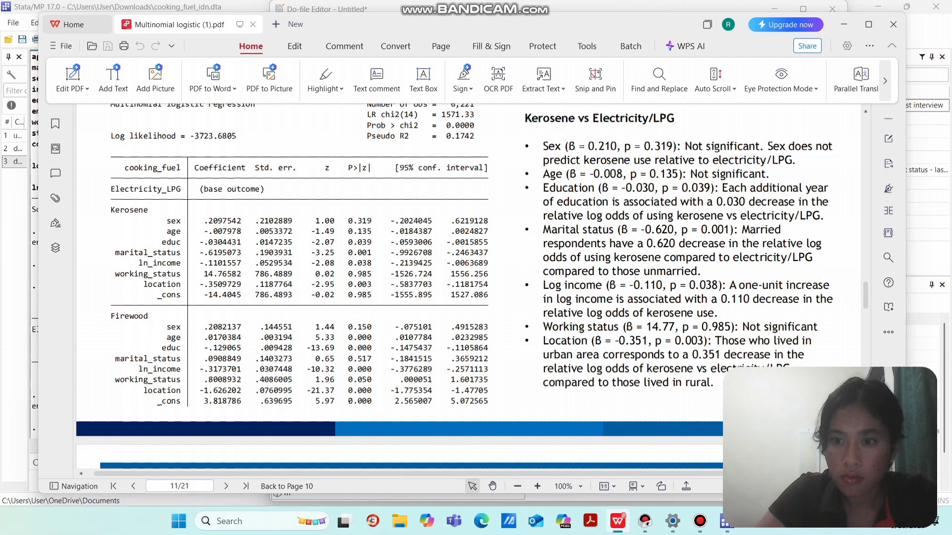
mouse_move(865, 296)
left_mouse_down()
mouse_move(865, 274)
mouse_move(865, 302)
left_mouse_up()
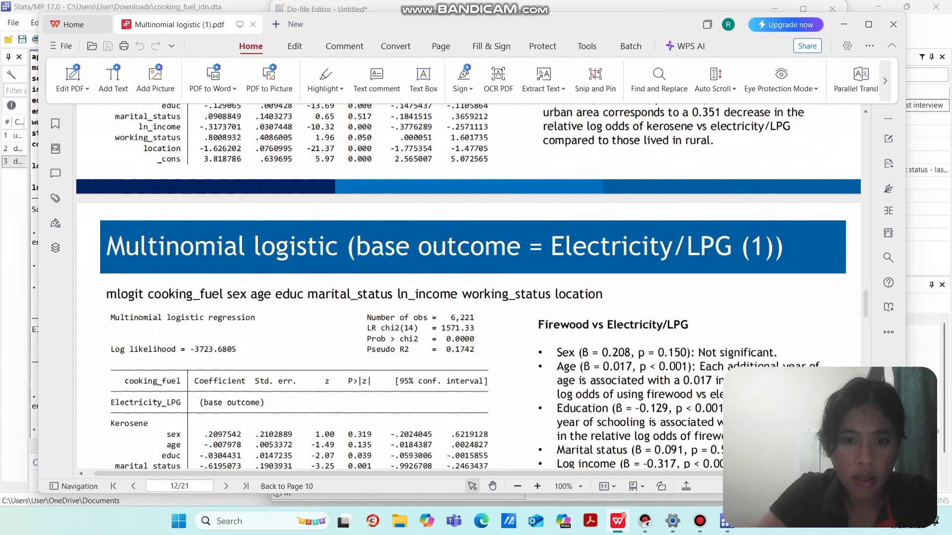
left_click_drag(603, 294, 107, 293)
key("ctrl+c")
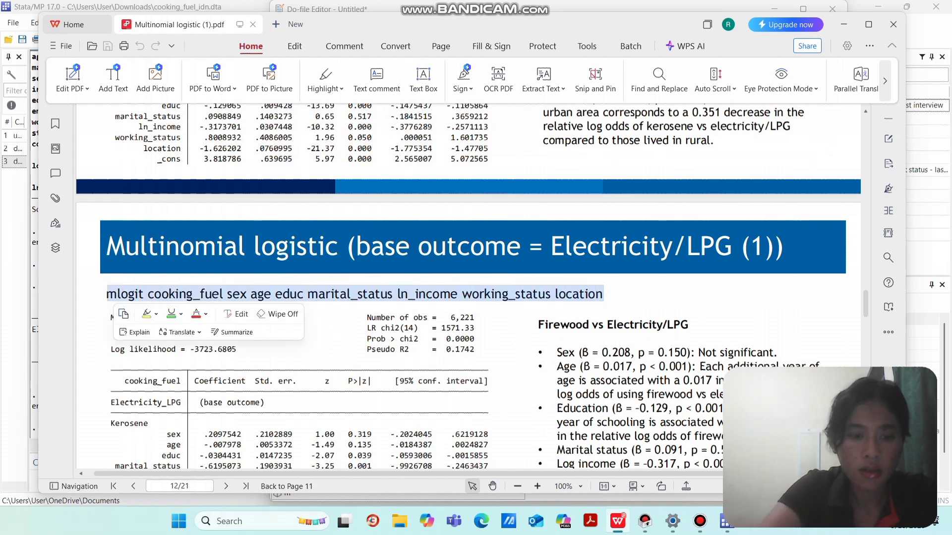
mouse_move(726, 521)
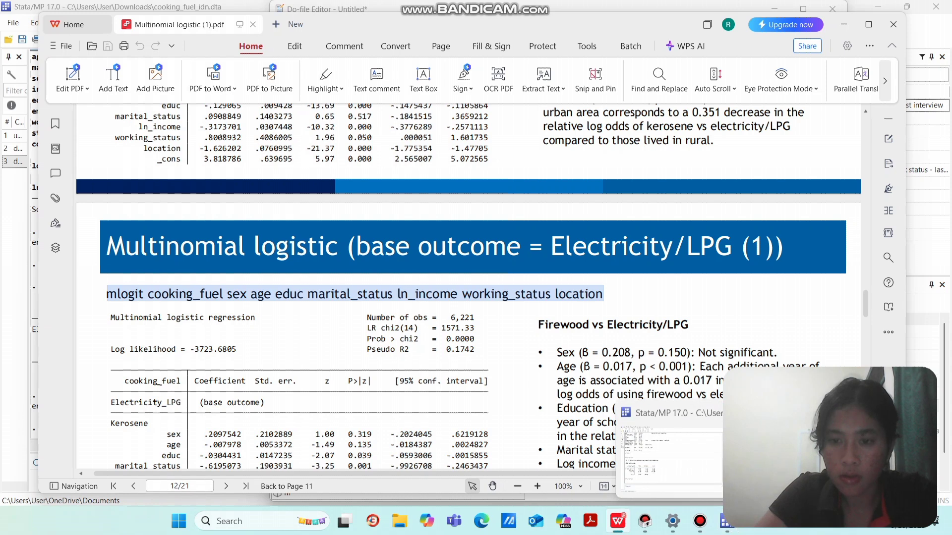
left_click(782, 463)
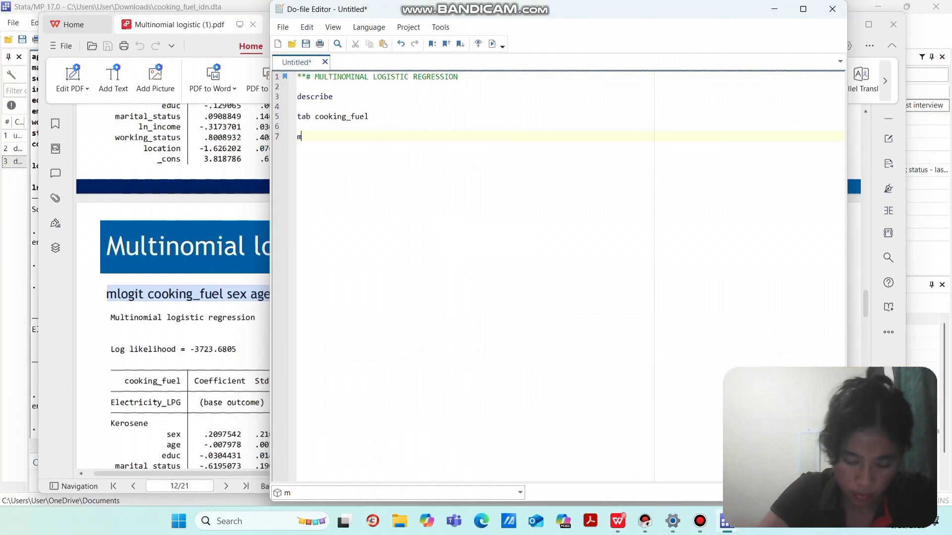
key("BackSpace")
key("ctrl+v")
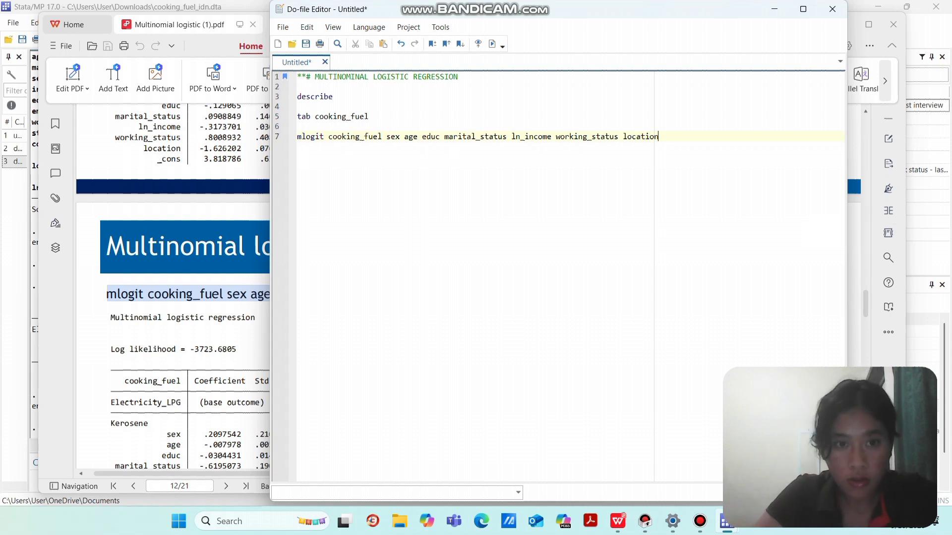
Run only the mlogit line and bring its regression table in the results window into view.
key("shift+Home")
key("ctrl+d")
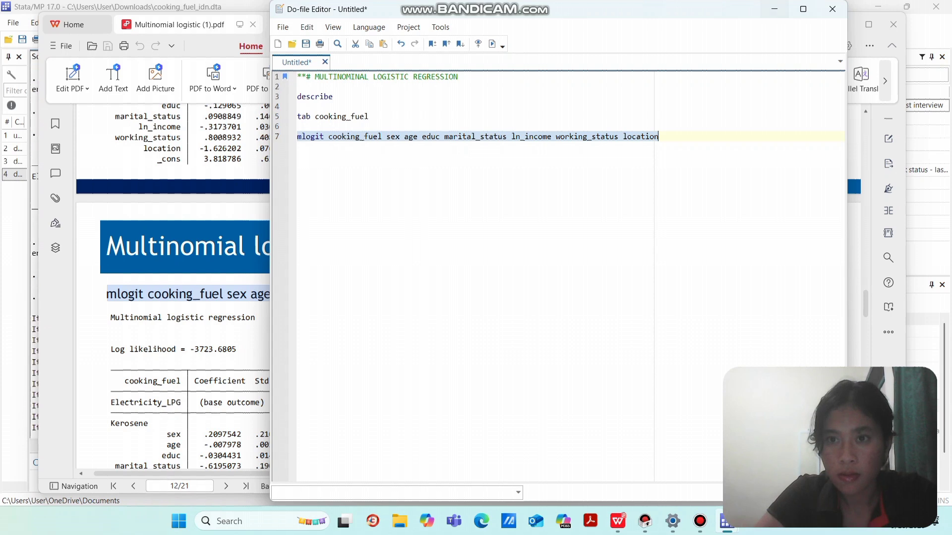
left_click(774, 9)
left_click(844, 25)
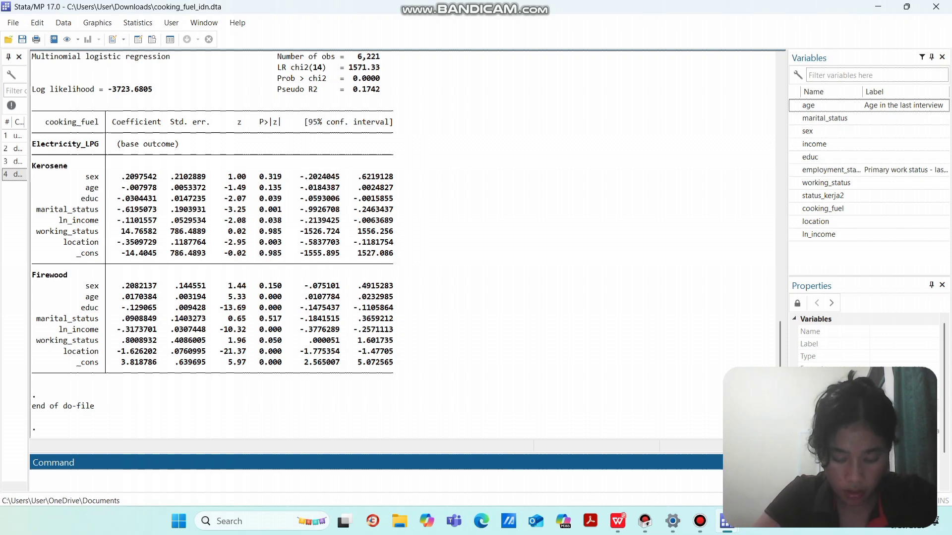
Return to the do-file and repeat "mlogit cooking_fuel sex age educ marital_status ln_income working_status location" two lines below the first mlogit command.
mouse_move(726, 521)
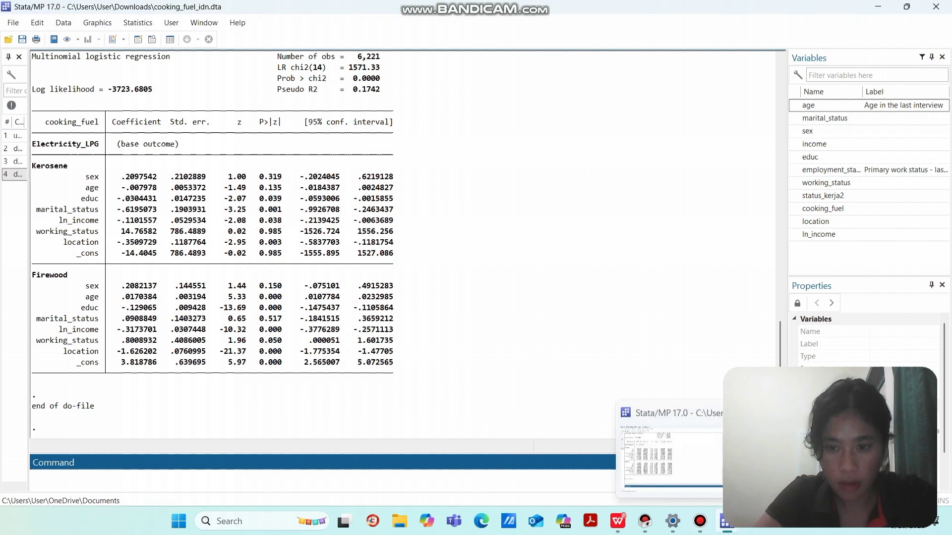
left_click(649, 451)
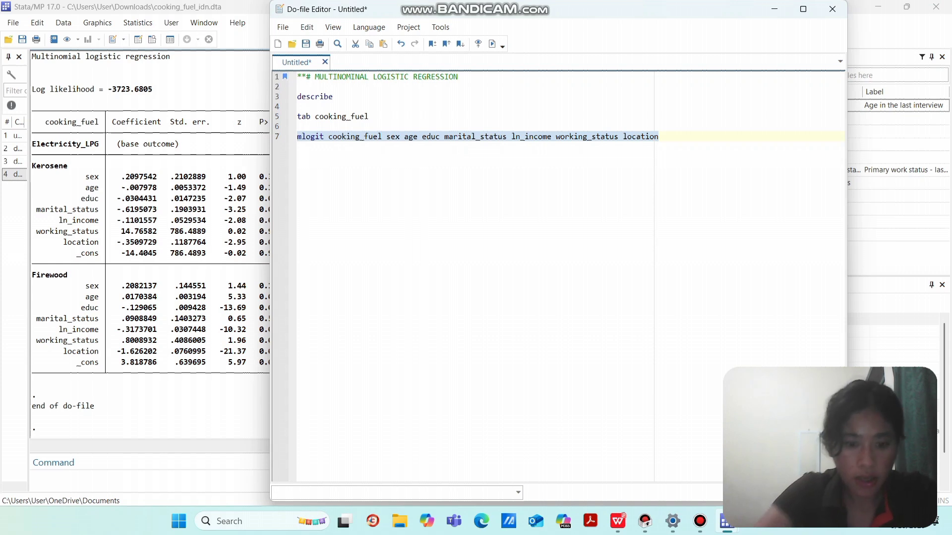
left_click(298, 126)
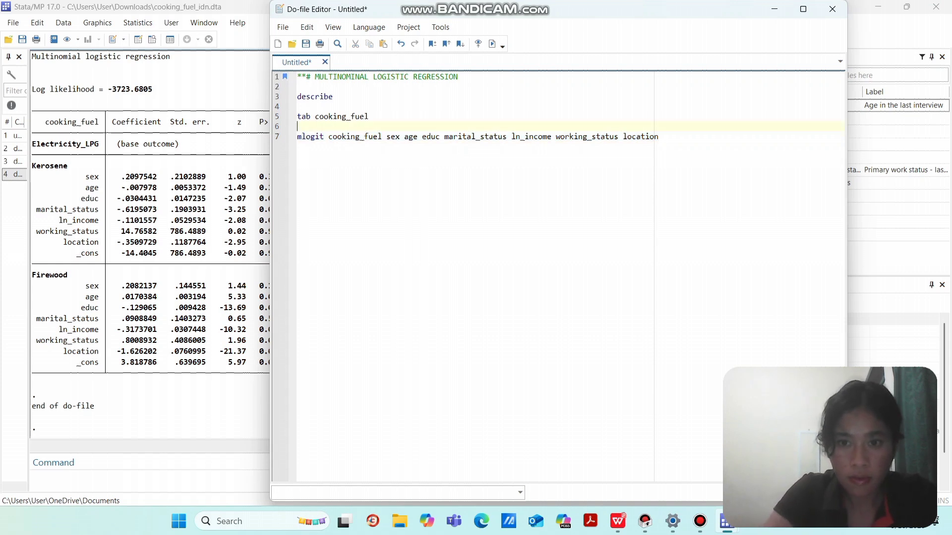
left_click(659, 137)
key("Return")
key("Return")
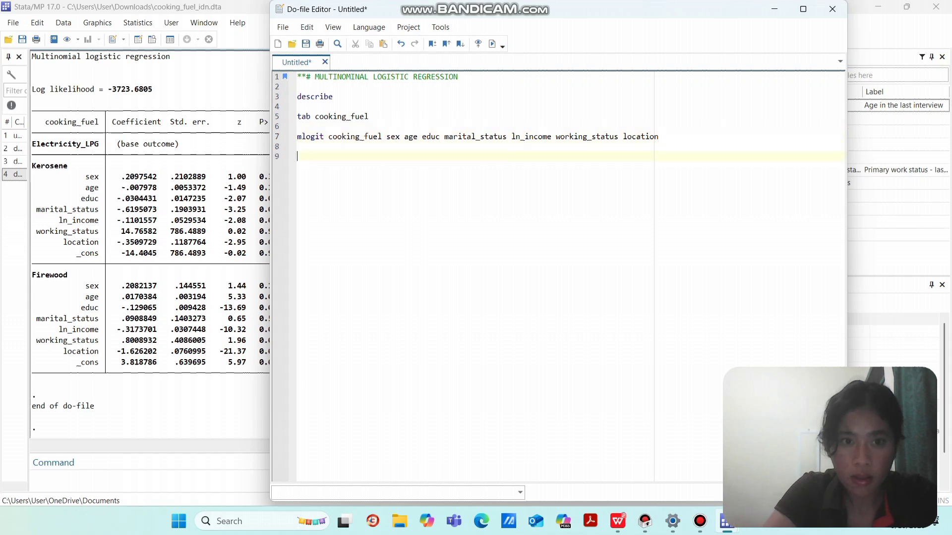
type("mlogit cooking_fuel sex age educ marital_status ln_income working_status location")
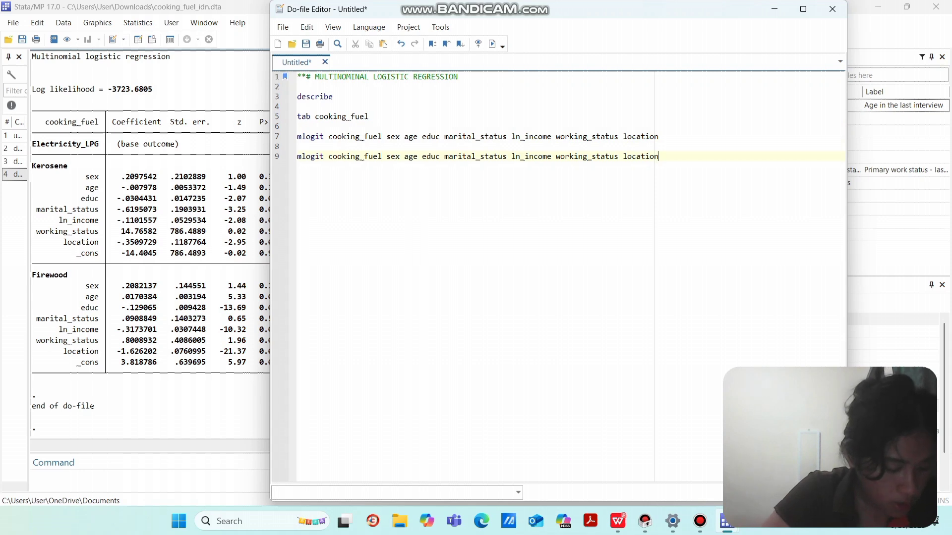
Add the option ", base(3)" to the second mlogit command and run only that line.
type(", base")
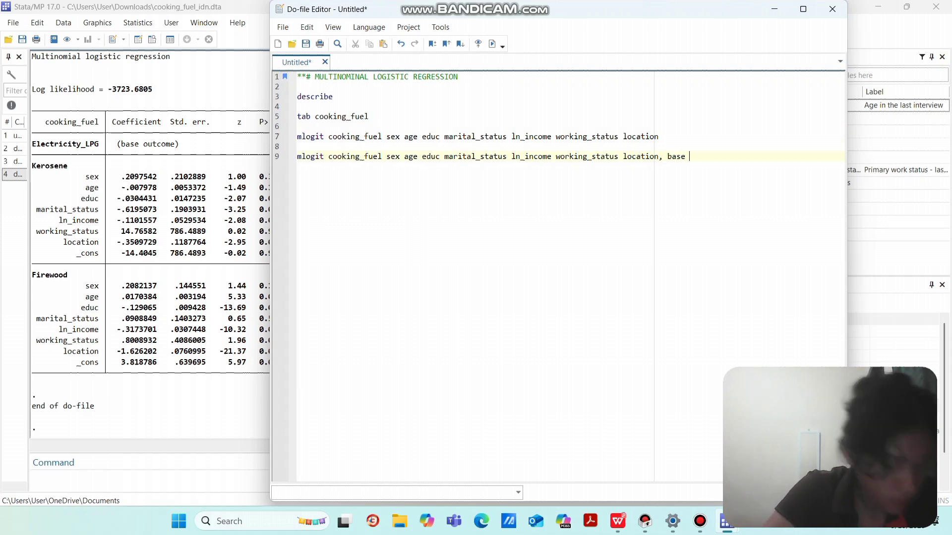
key("BackSpace")
type("(3")
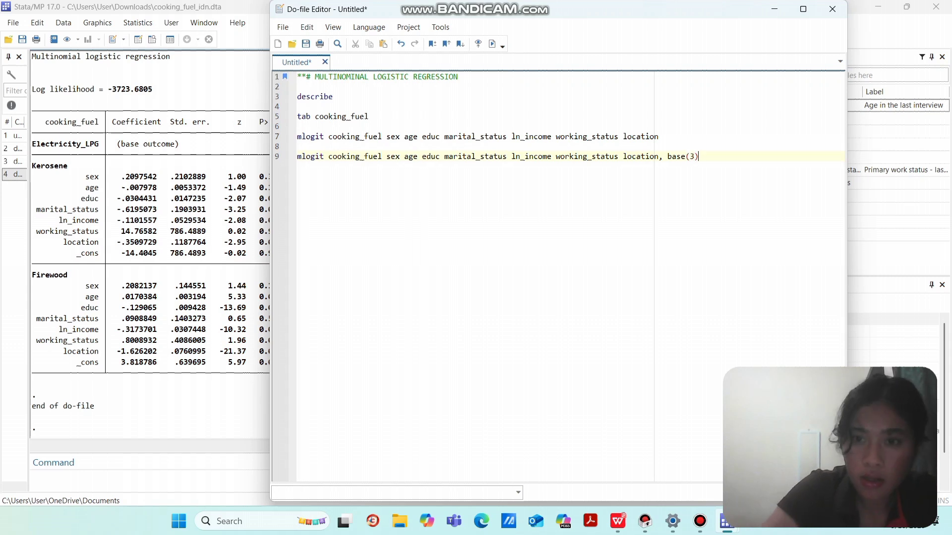
key("shift+Home")
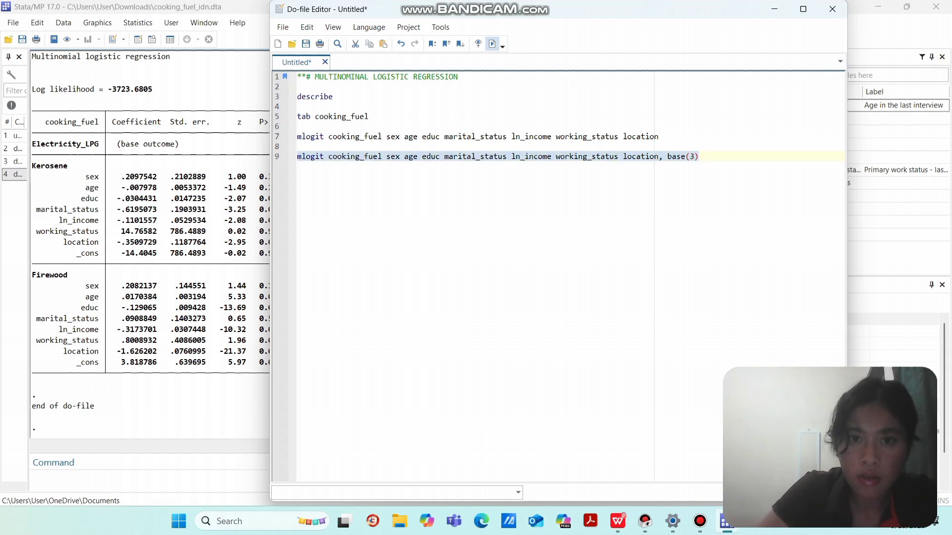
left_click(492, 43)
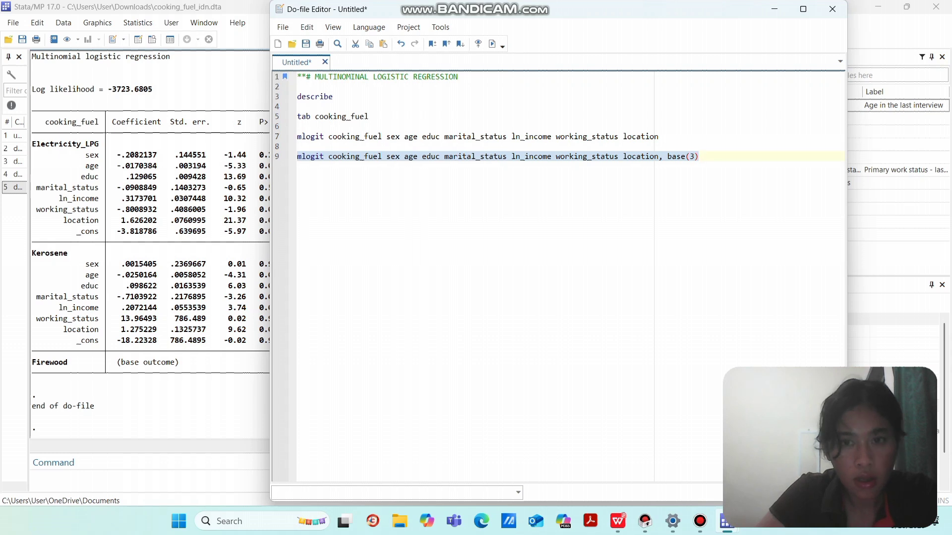
Copy the mlogit command without its base option two lines below and add the option ", rrr" to the copy.
left_click(700, 157)
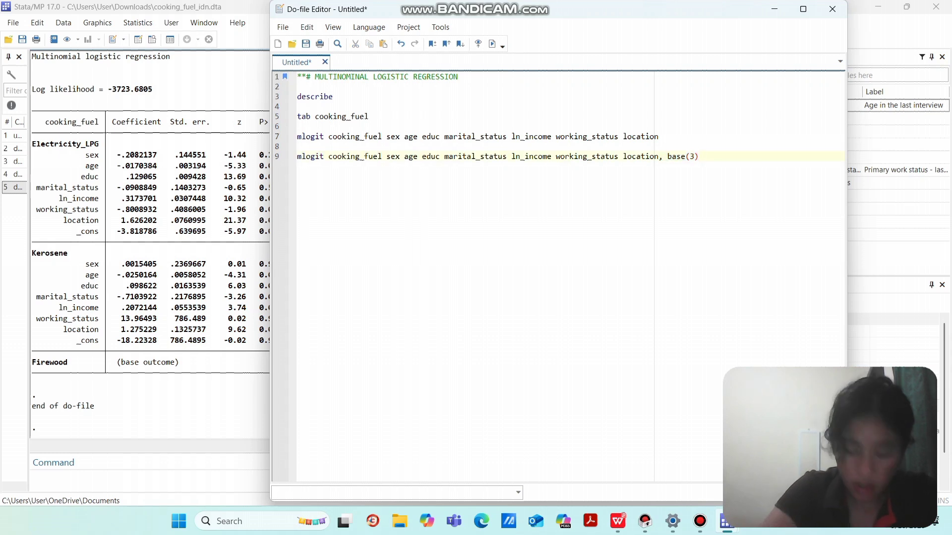
key("Return")
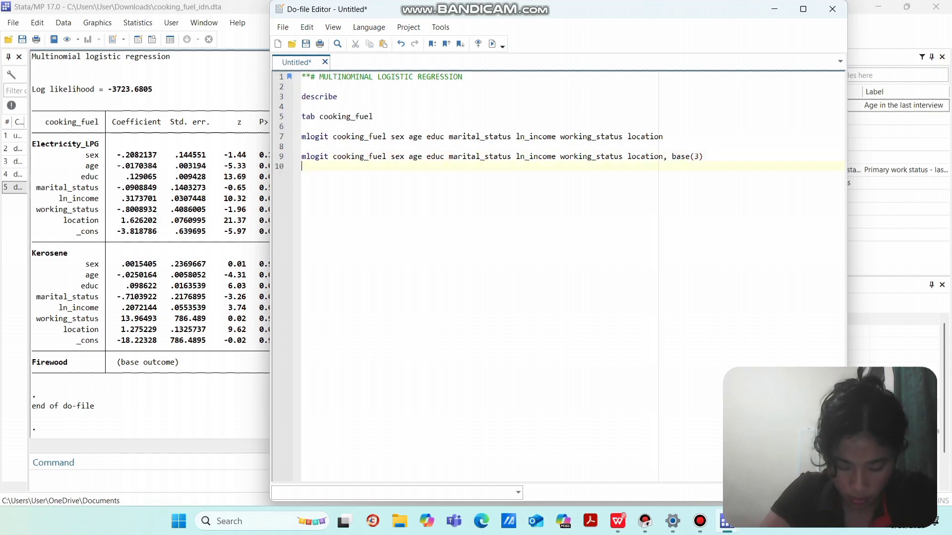
key("Return")
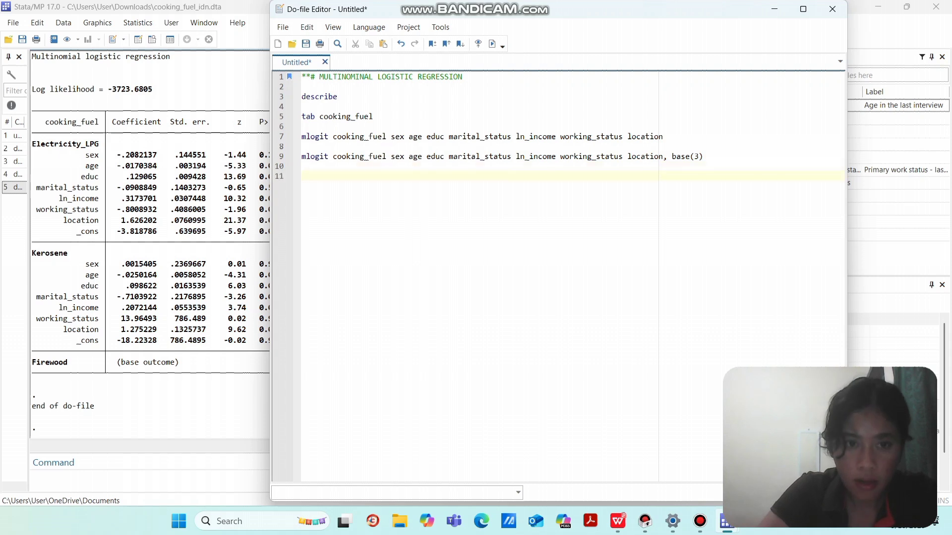
left_click_drag(663, 157, 302, 157)
key("ctrl+c")
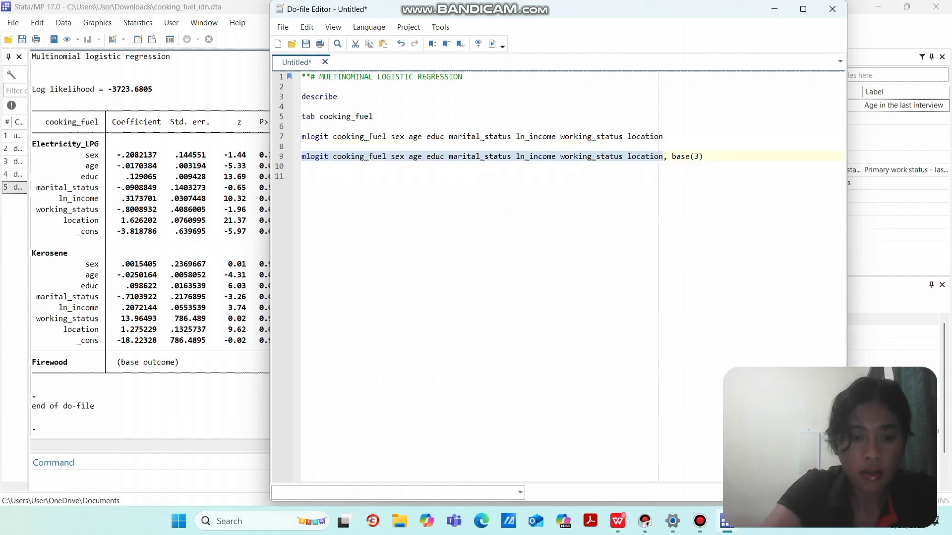
left_click(302, 176)
key("ctrl+v")
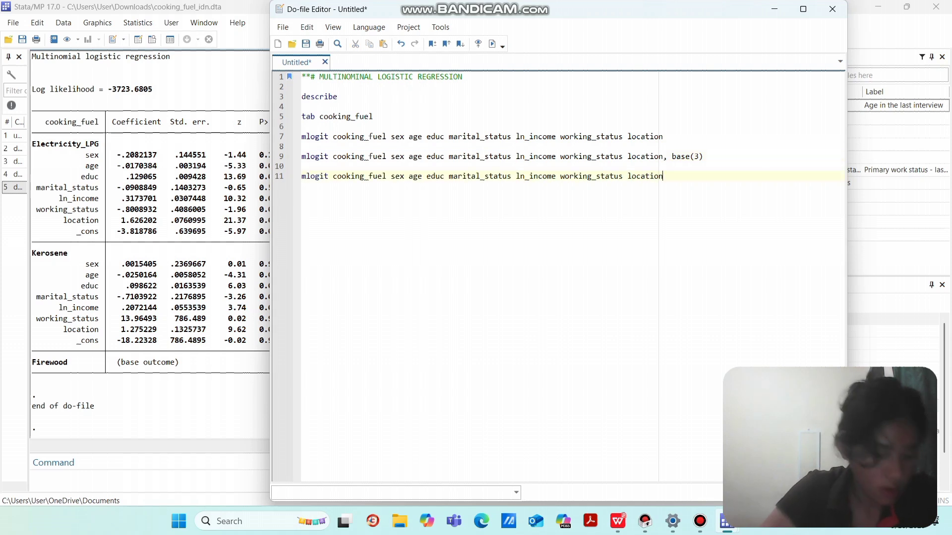
type(",")
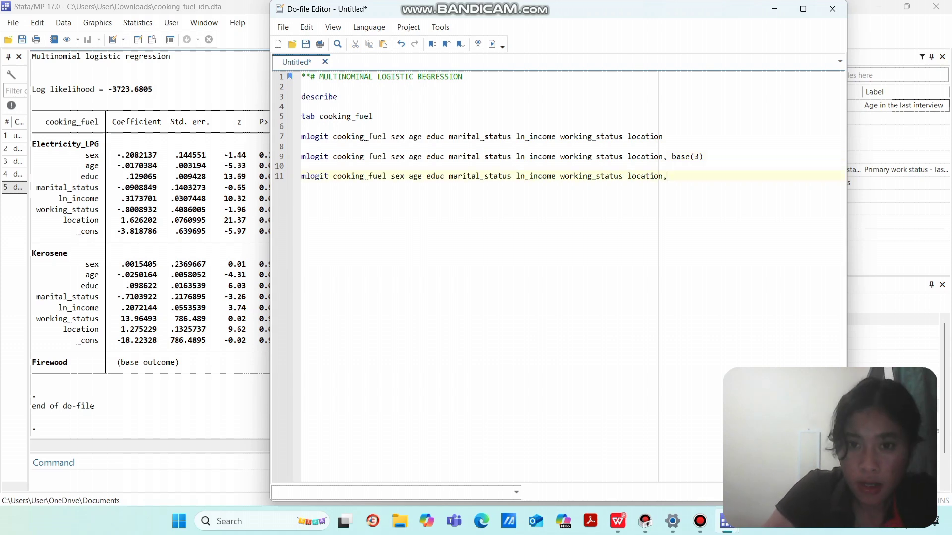
type(" rrr")
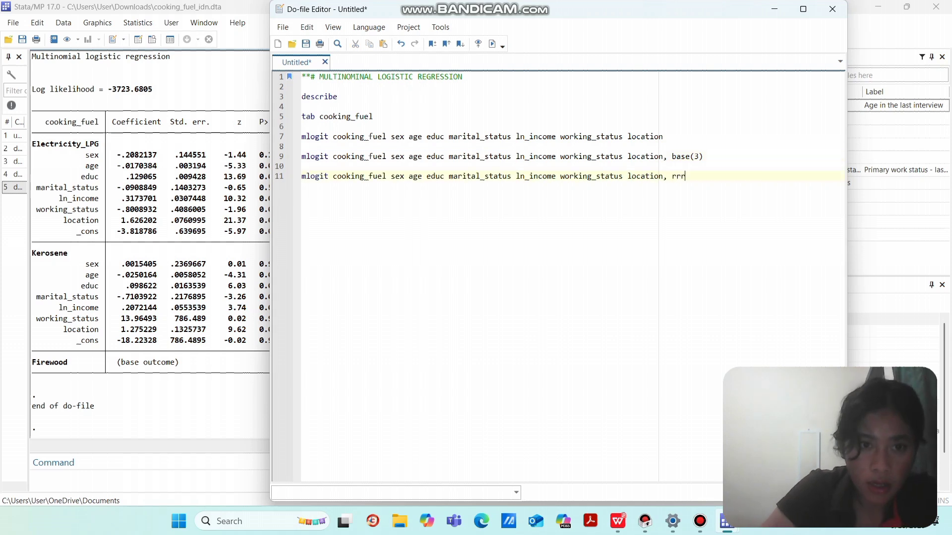
Run only the mlogit line with the rrr option.
key("shift+Home")
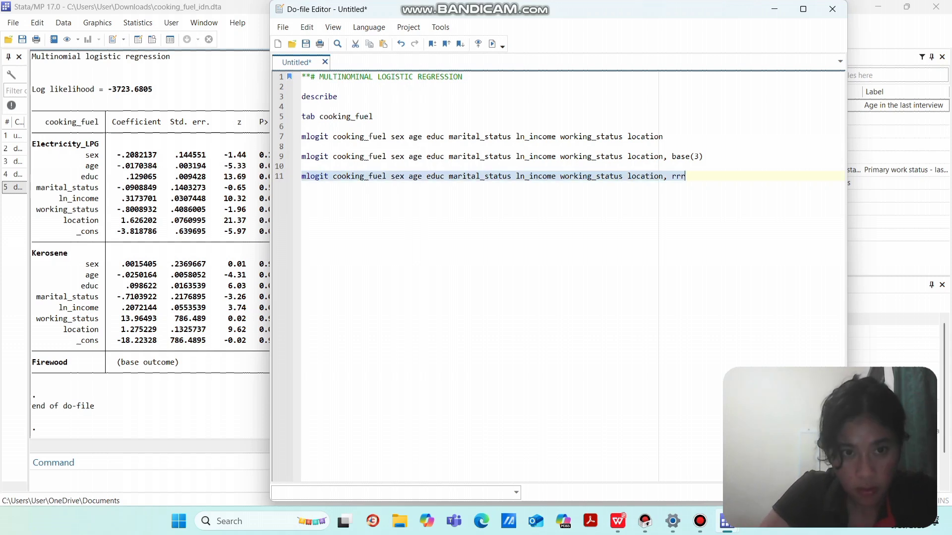
key("Right")
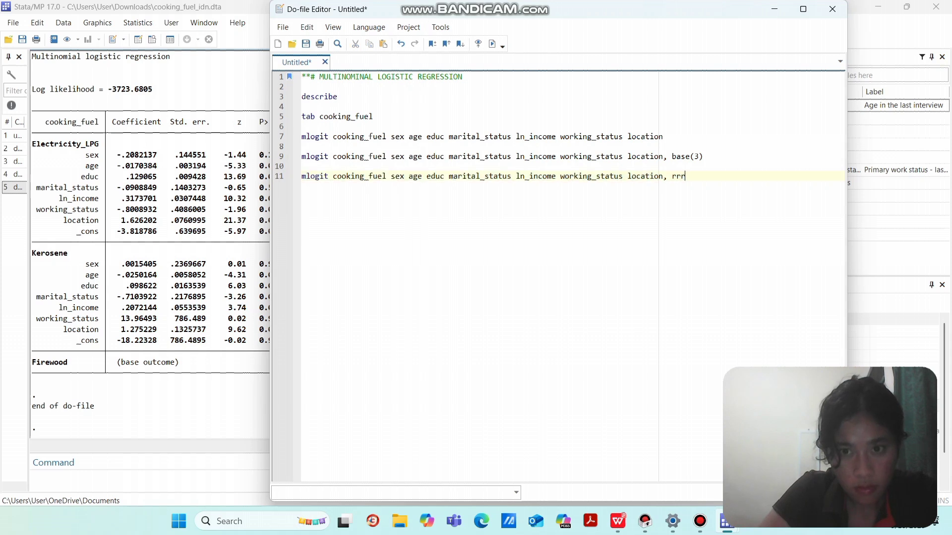
key("shift+Home")
key("ctrl+d")
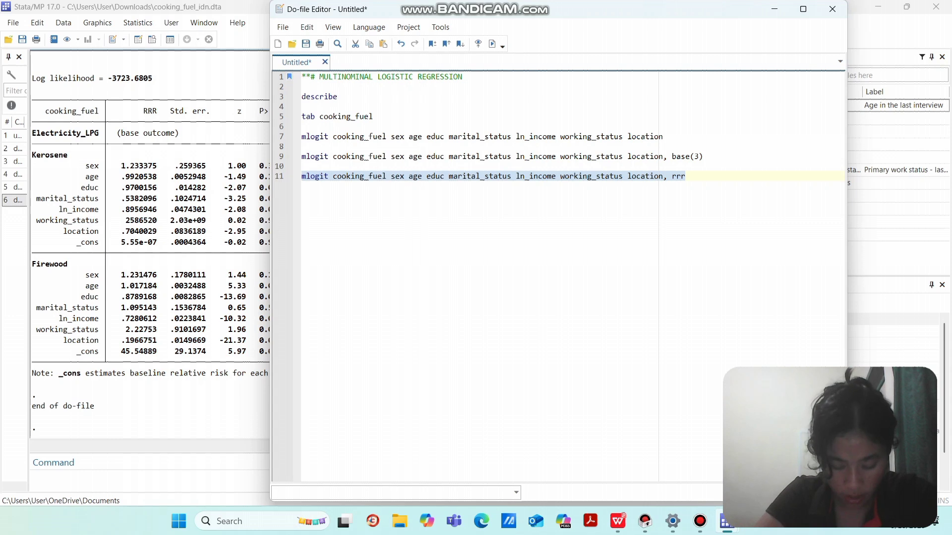
Consult the Marginal Effects page of the WPS Office PDF and add "margins, dydx(*)" two lines below the rrr command in the Stata do-file.
key("End")
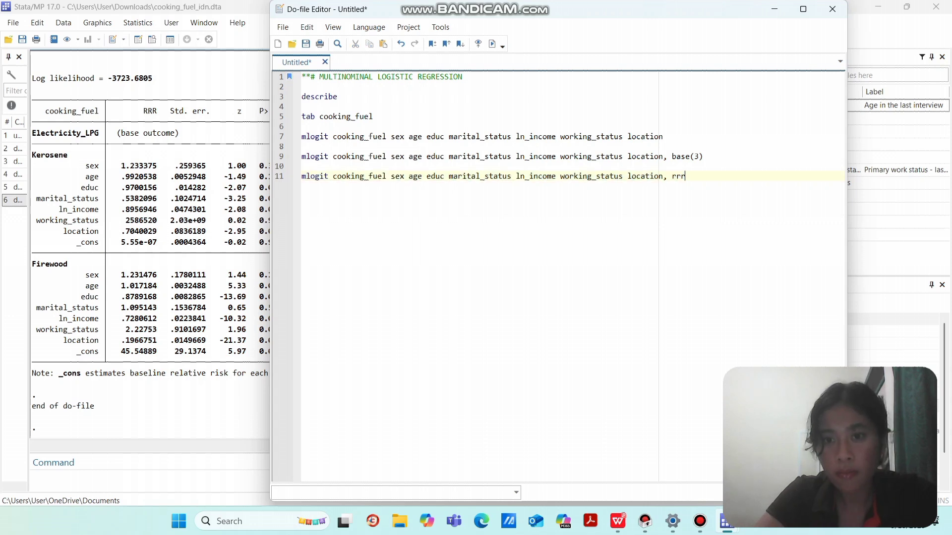
key("Return")
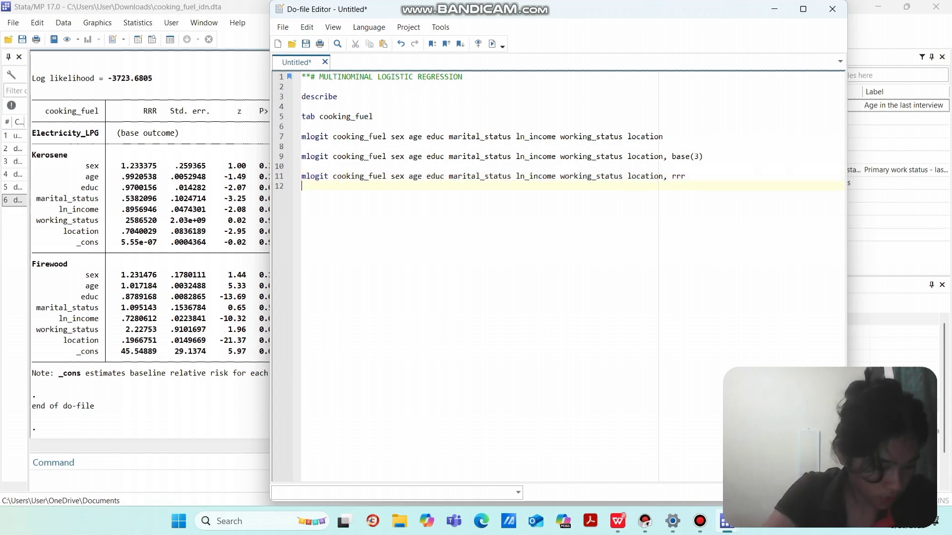
key("Return")
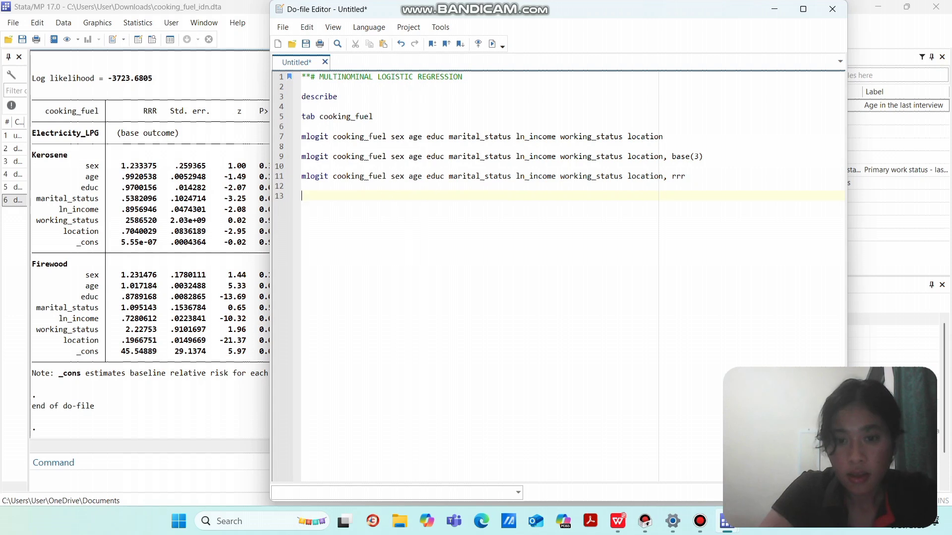
key("alt+Tab")
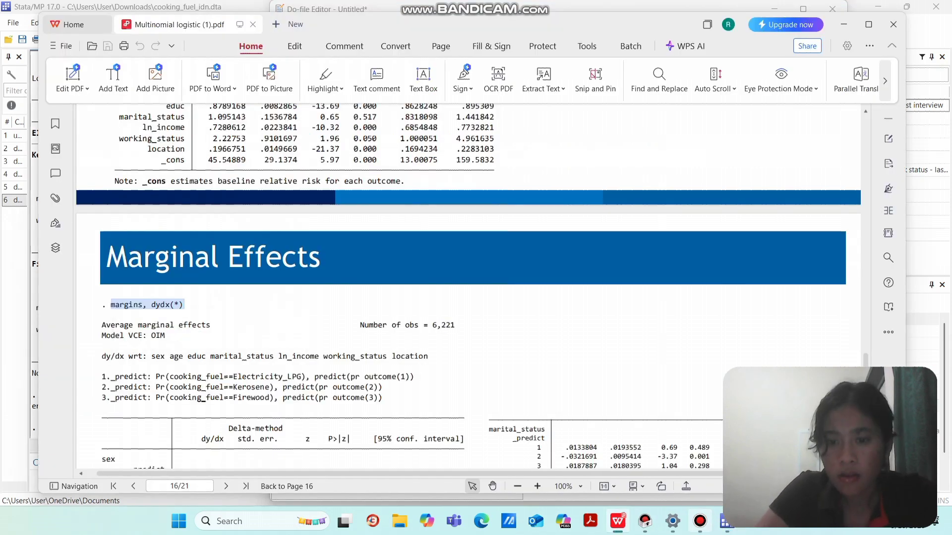
mouse_move(726, 521)
left_click(669, 451)
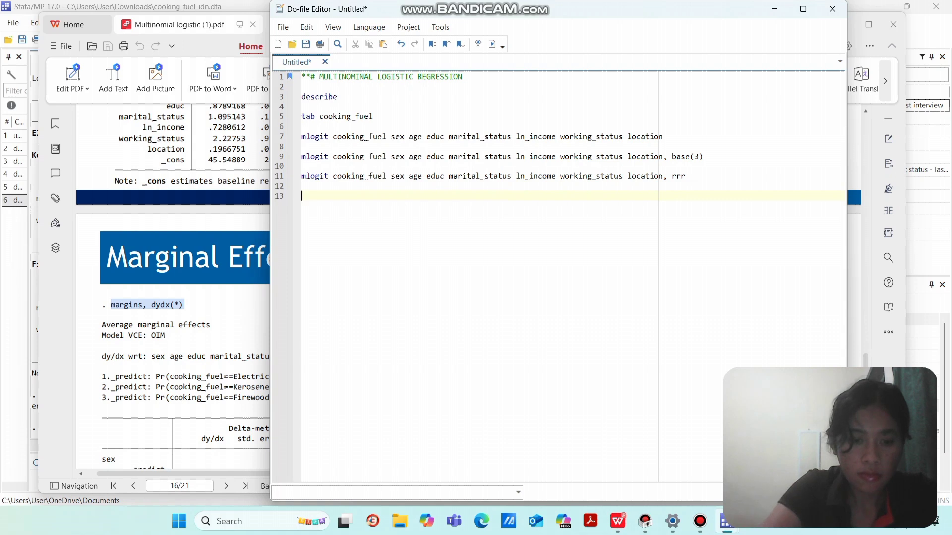
type("margins, dydx(*)")
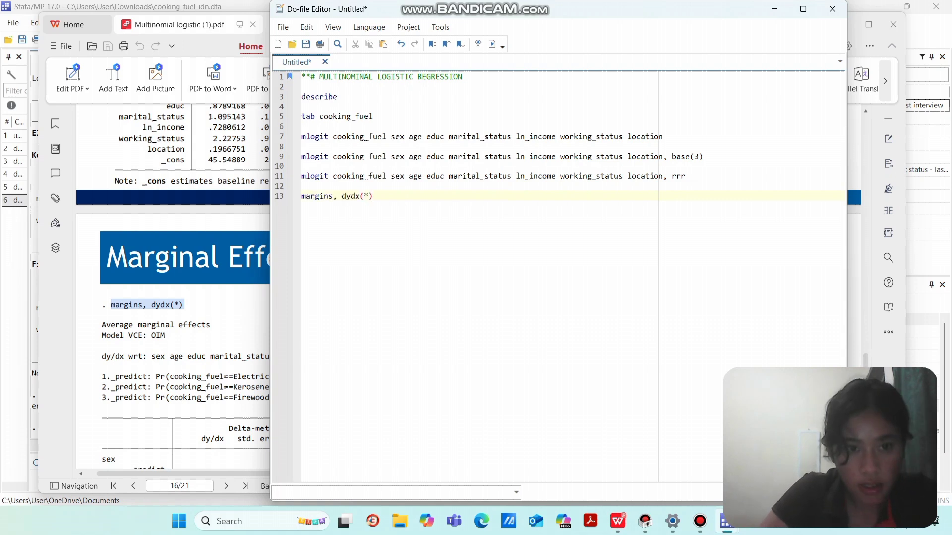
Run only the margins, dydx(*) line and bring the results window into view.
key("shift+Home")
key("ctrl+d")
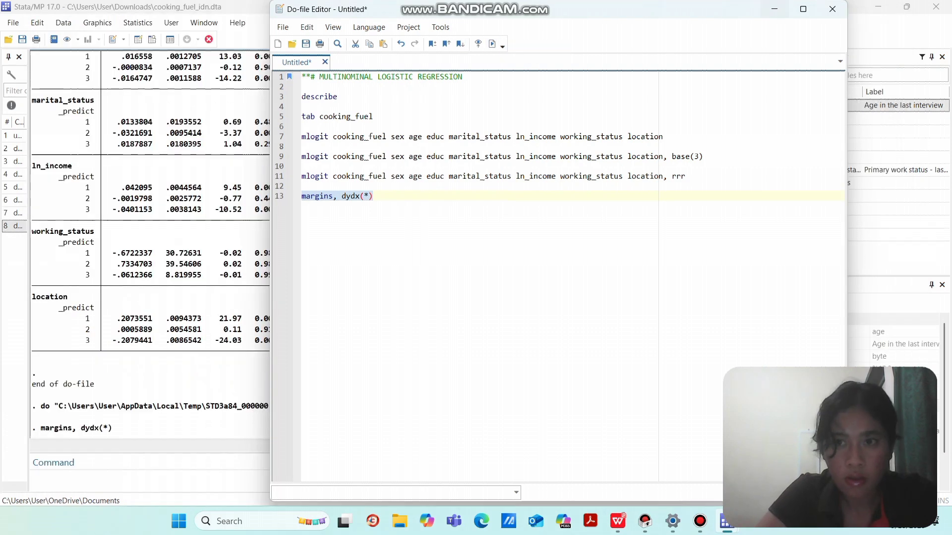
left_click(774, 9)
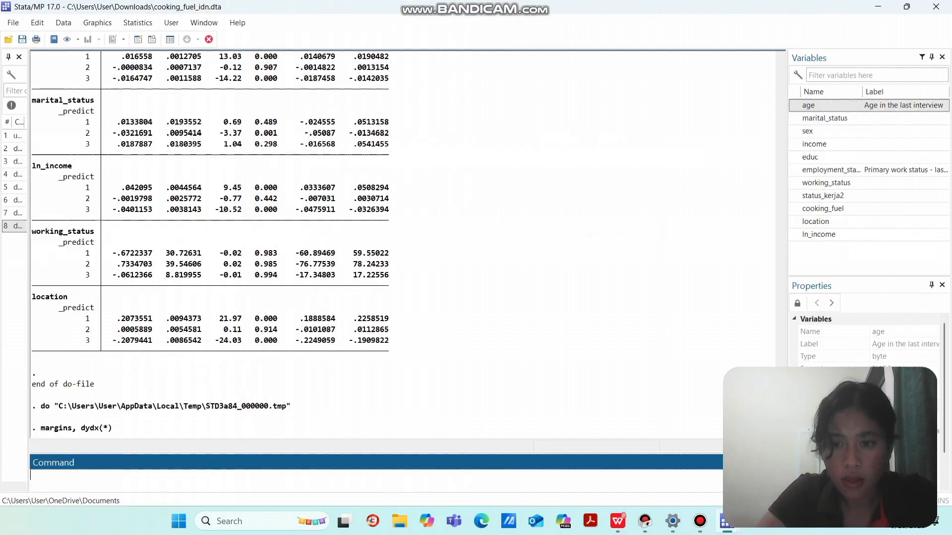
Review the average marginal effects output for each variable and cooking fuel outcome, from sex to location.
scroll(210, 245, "up", 10)
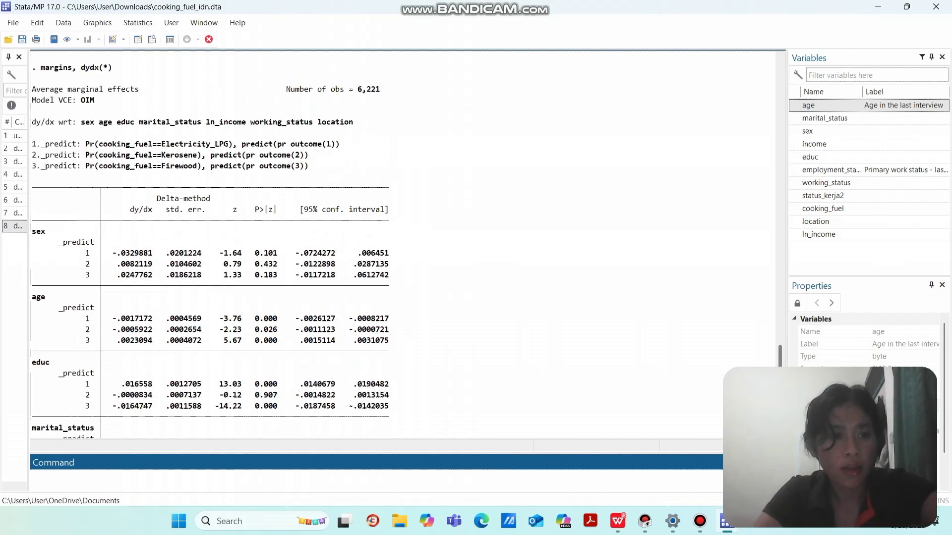
scroll(209, 245, "down", 1)
scroll(210, 245, "down", 6)
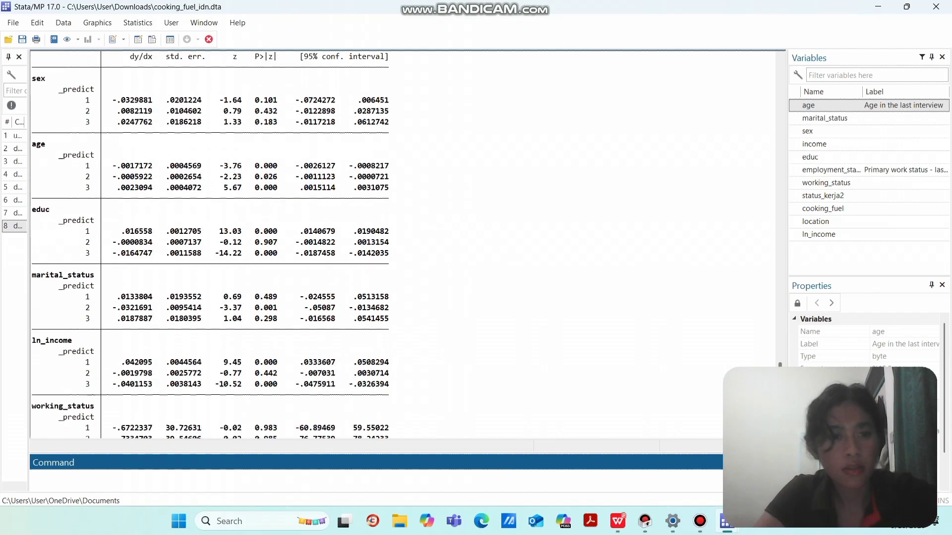
scroll(210, 245, "down", 10)
scroll(210, 245, "up", 12)
scroll(209, 245, "down", 5)
scroll(209, 245, "down", 3)
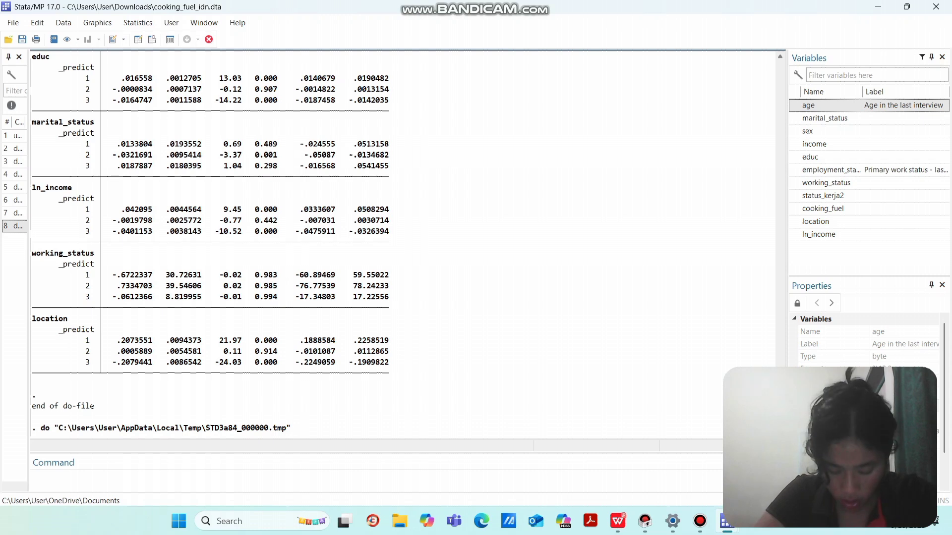
Switch to the WPS Office PDF and copy "margins, dydx(*) predict(pr outcome(1))" from the base 1 probability prediction page.
mouse_move(727, 521)
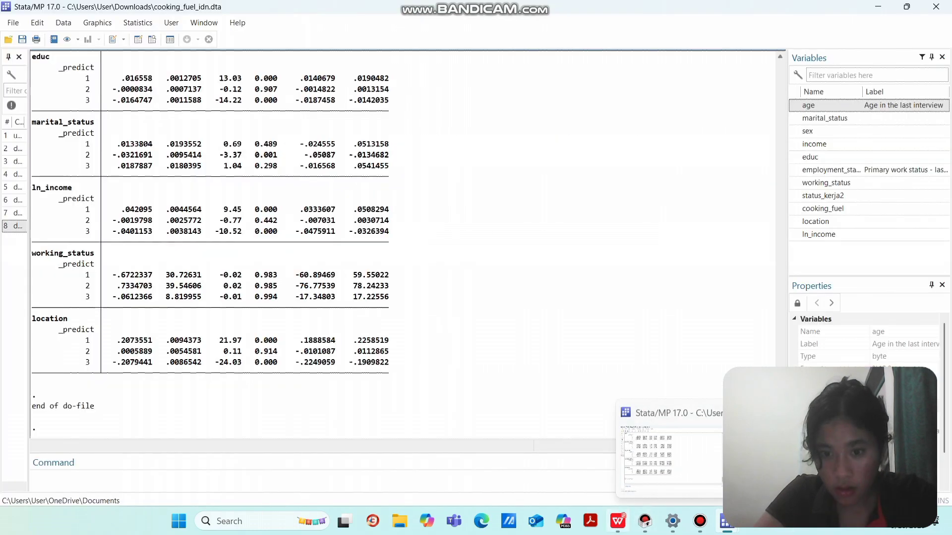
mouse_move(618, 520)
left_click(617, 458)
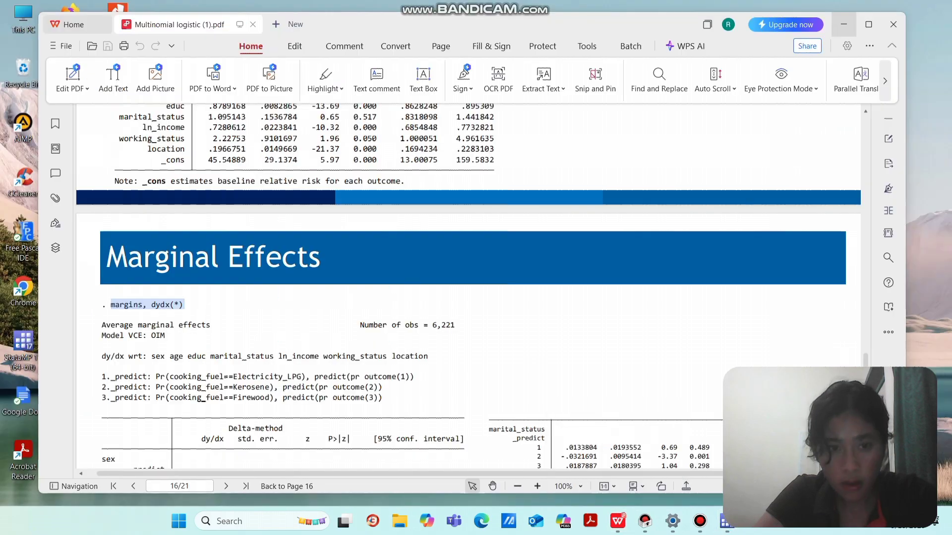
scroll(470, 286, "down", 10)
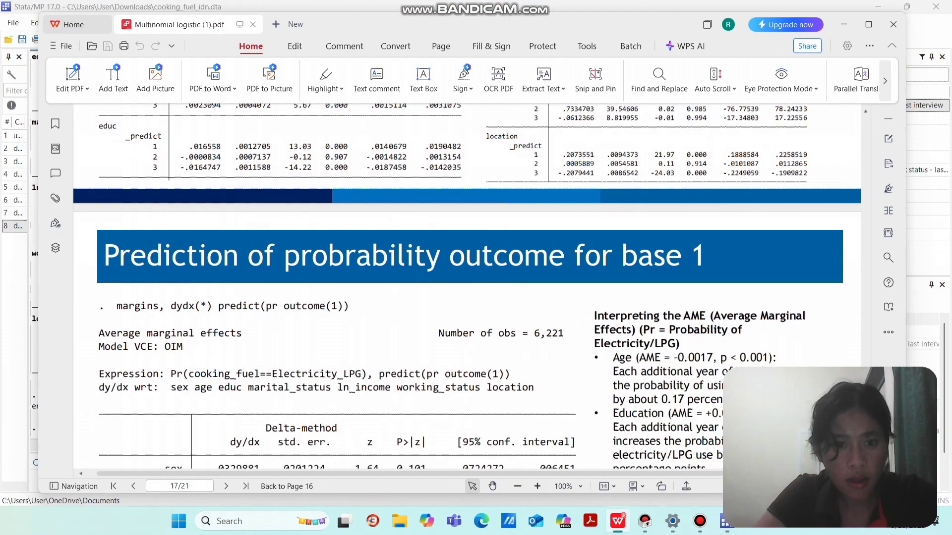
left_click_drag(350, 306, 117, 306)
key("ctrl+c")
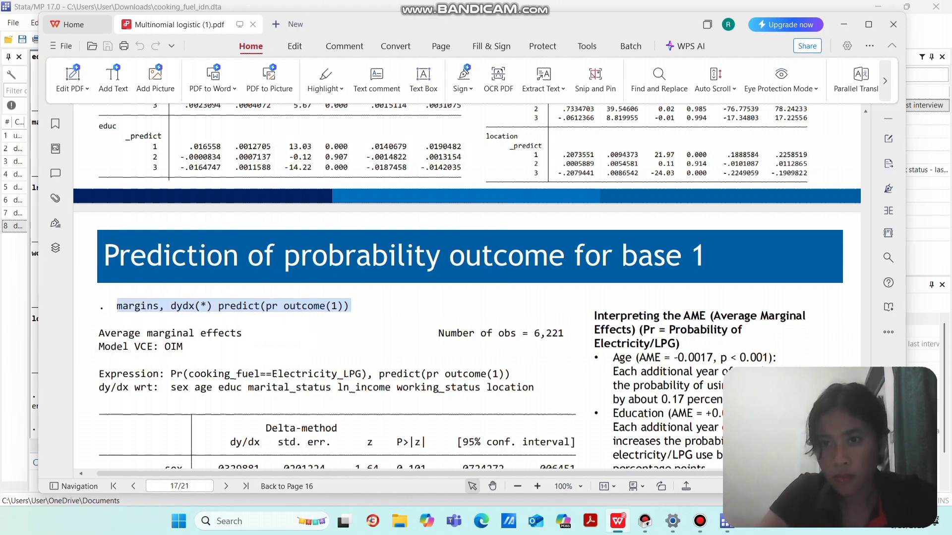
Paste the copied margins command two lines below margins, dydx(*) in the Stata do-file and run only that line.
left_click(843, 25)
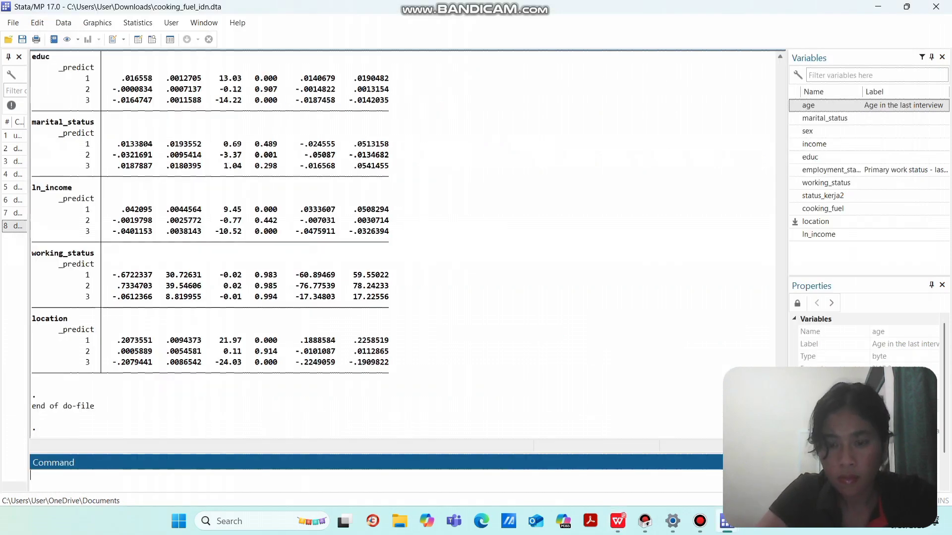
mouse_move(726, 521)
left_click(782, 454)
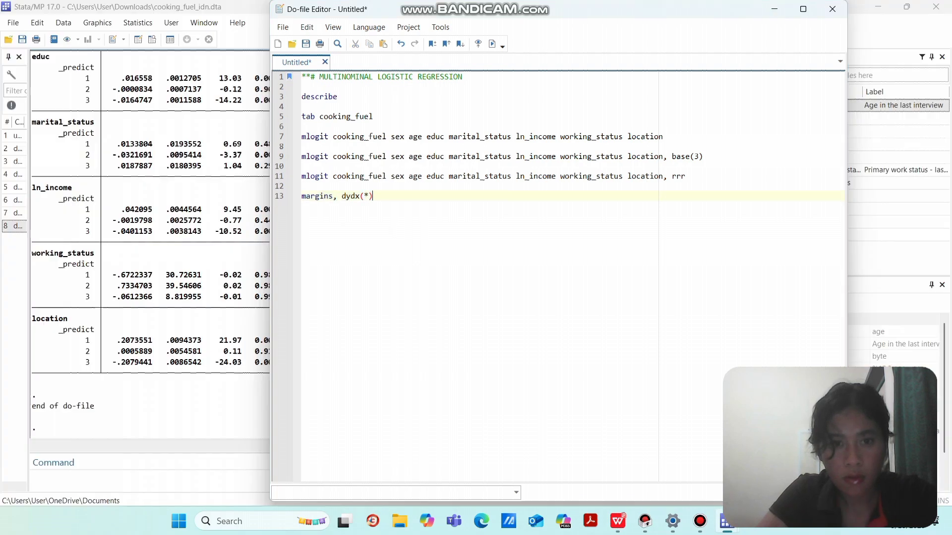
key("Return")
key("Return")
key("ctrl+v")
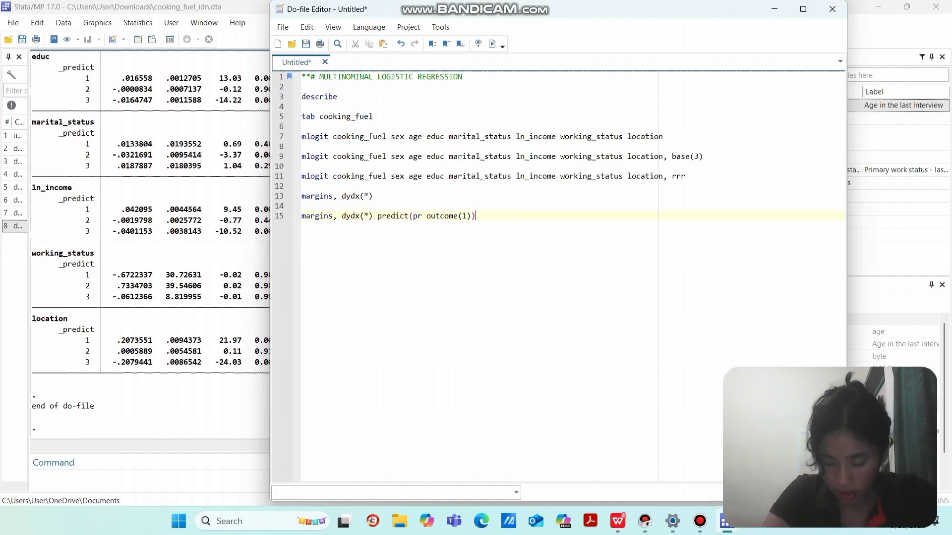
key("shift+Home")
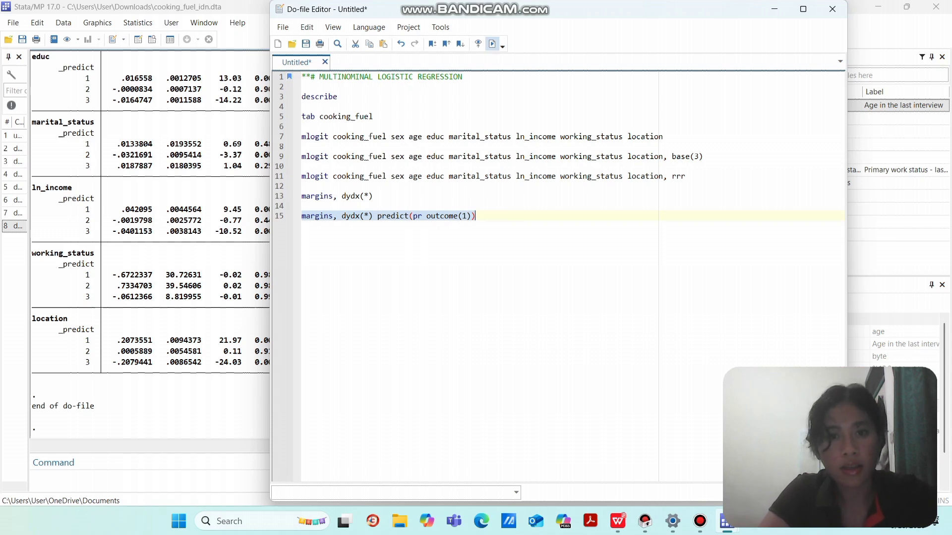
left_click(491, 43)
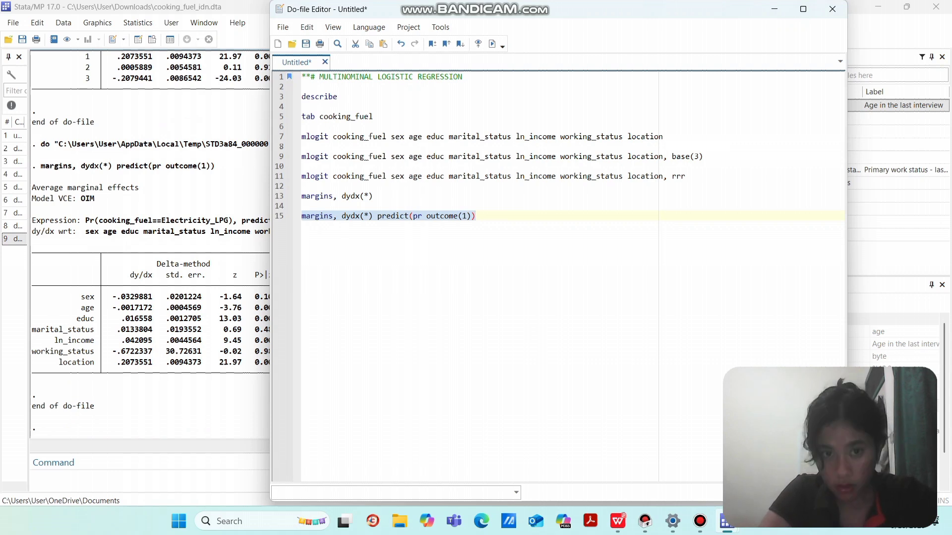
Make room two lines below in the do-file and copy "margins i.location, predict (outcome(1))" from the WPS Office PDF's categorical variable page.
key("Right")
key("Return")
key("Return")
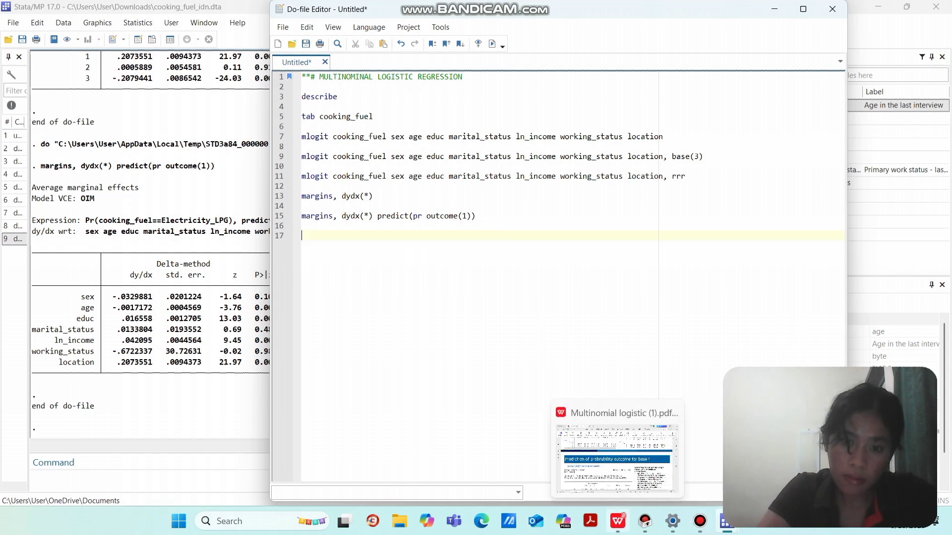
left_click(618, 521)
left_click_drag(119, 356, 217, 371)
key("ctrl+c")
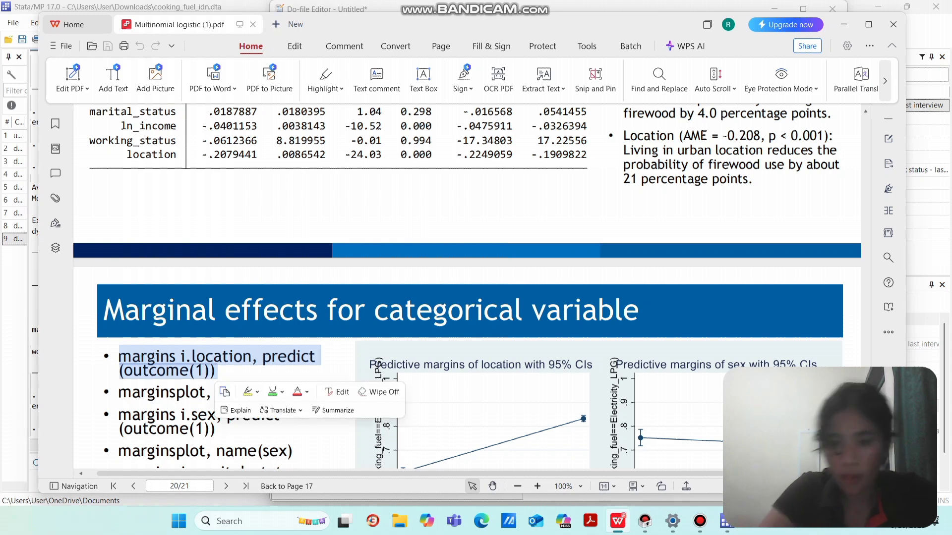
Paste the i.location margins command at the end of the Stata do-file and join its two parts into one line.
mouse_move(725, 521)
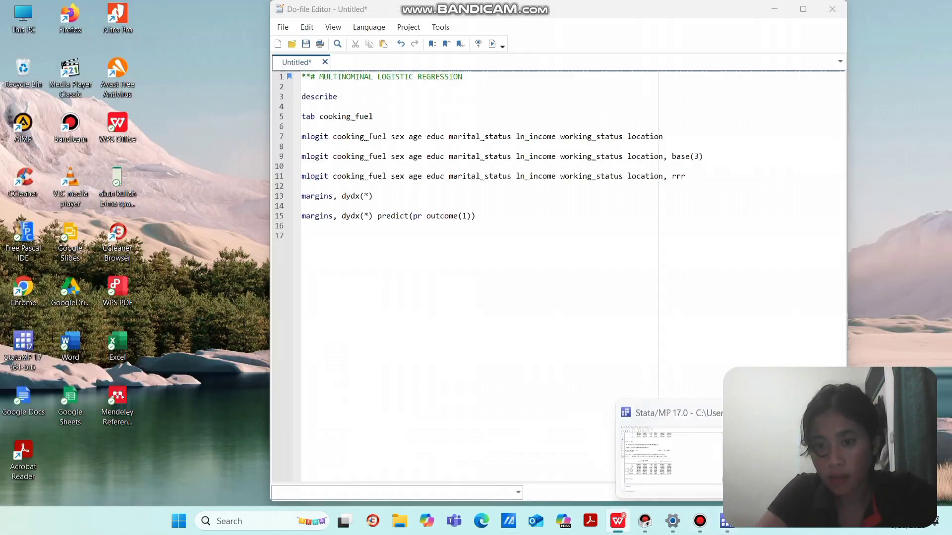
left_click(644, 454)
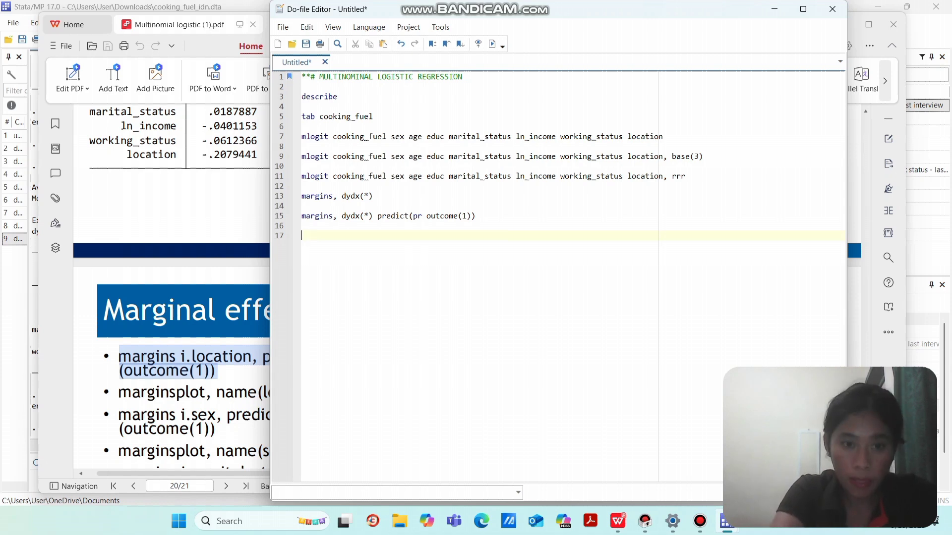
key("ctrl+v")
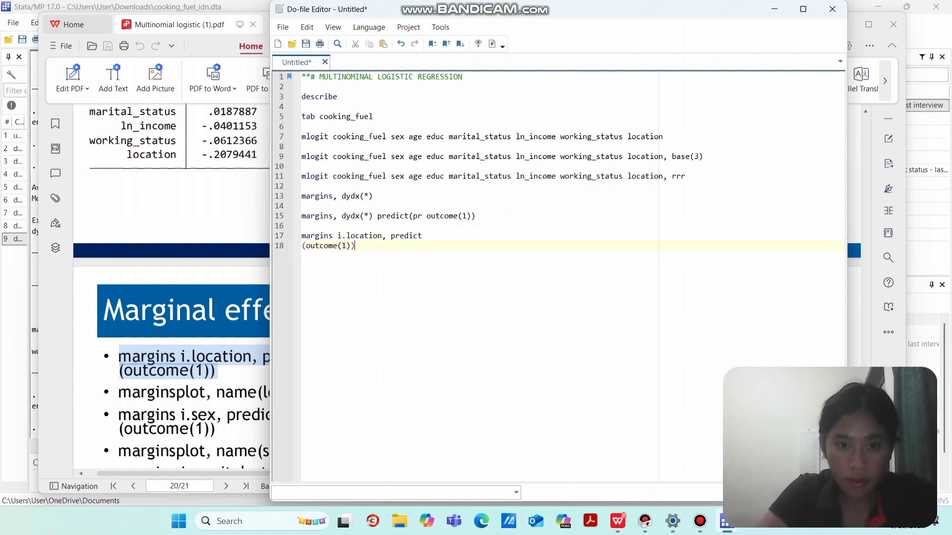
key("Home")
key("BackSpace")
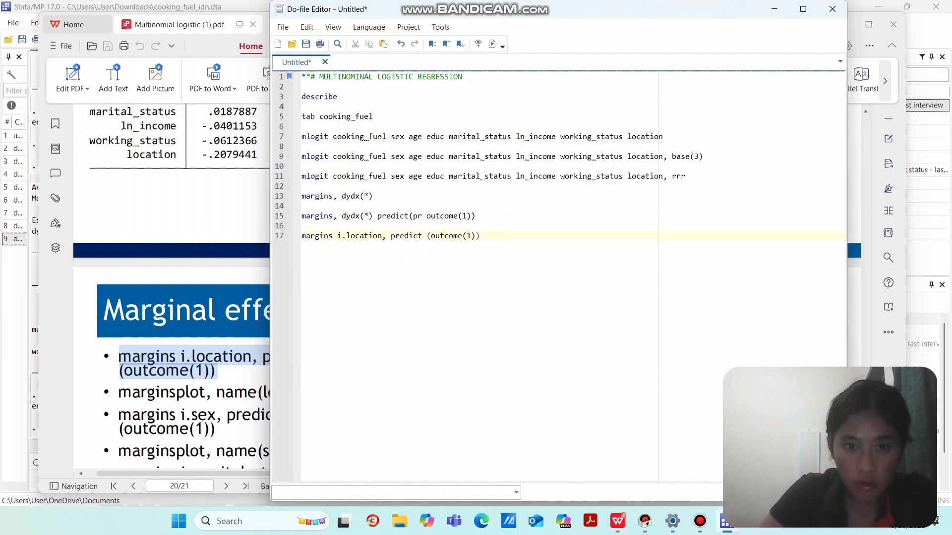
Insert a line above the i.location margins command and fill it with a copy of the mlogit command that has no options.
key("Return")
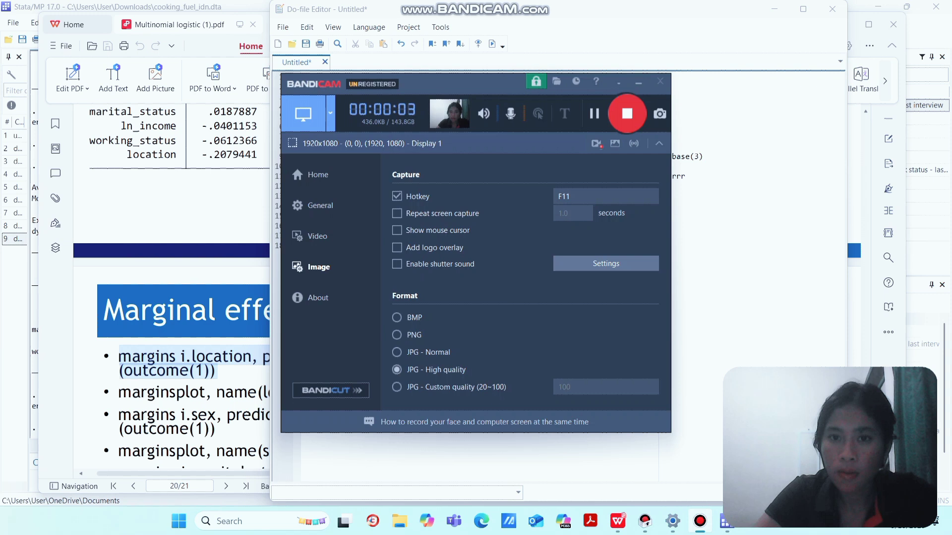
left_click(639, 83)
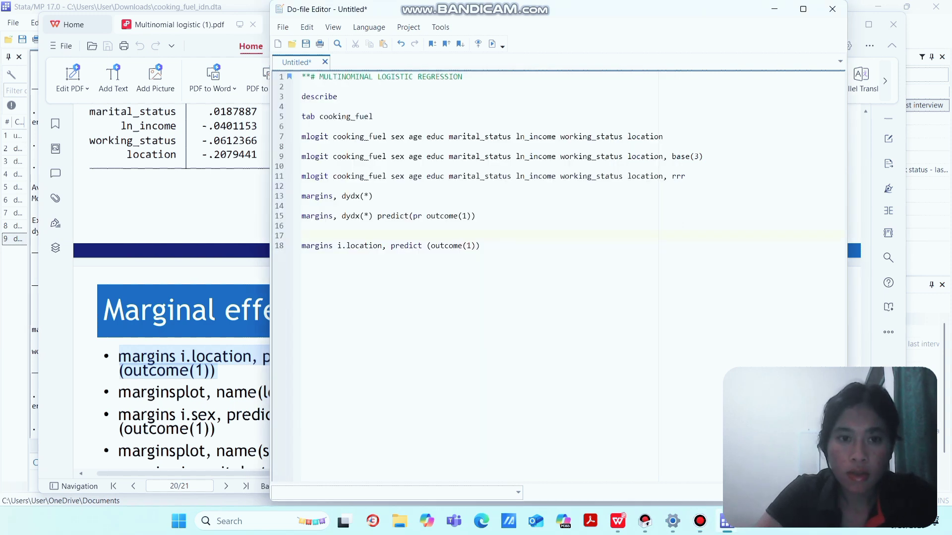
left_click_drag(301, 136, 663, 137)
key("ctrl+c")
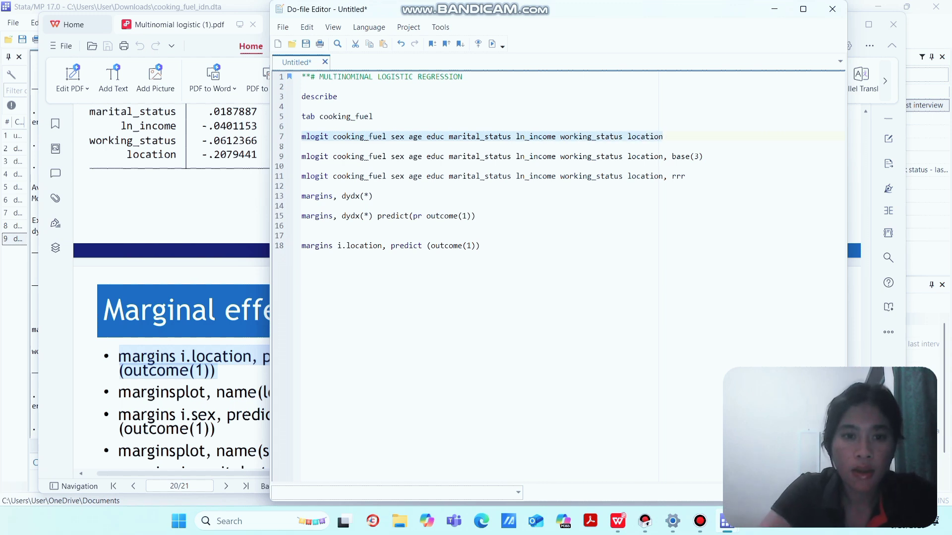
left_click(302, 236)
key("ctrl+v")
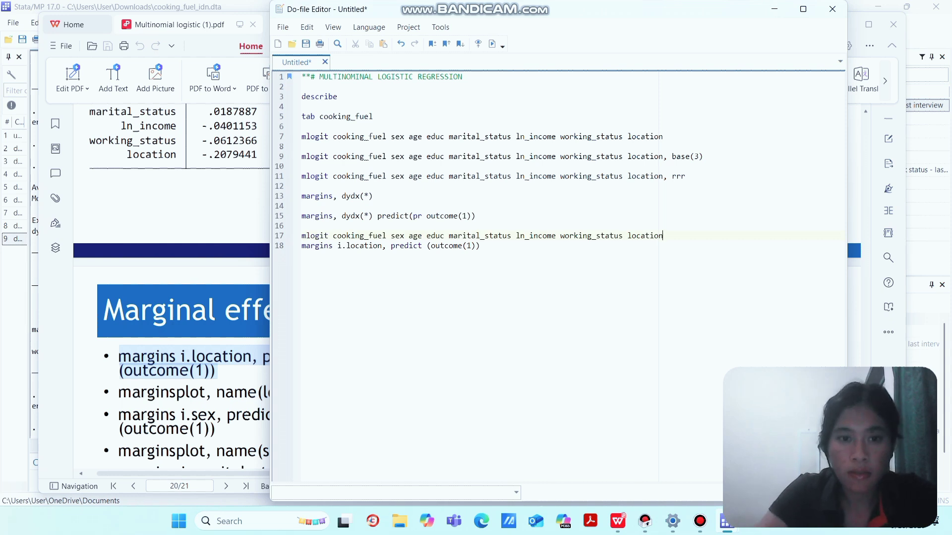
Add the prefix "i." to sex, marital_status, working_status and location in the copied mlogit command.
type("i.")
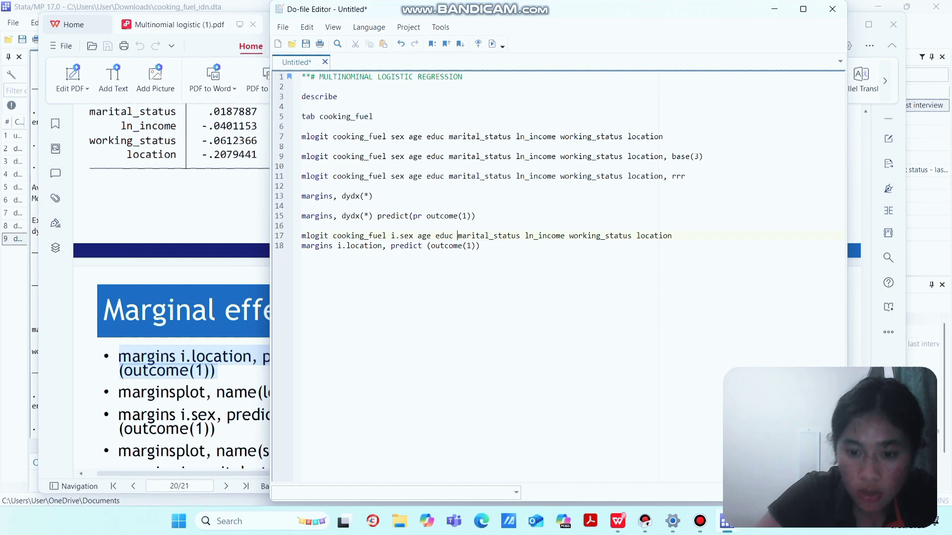
type("i.")
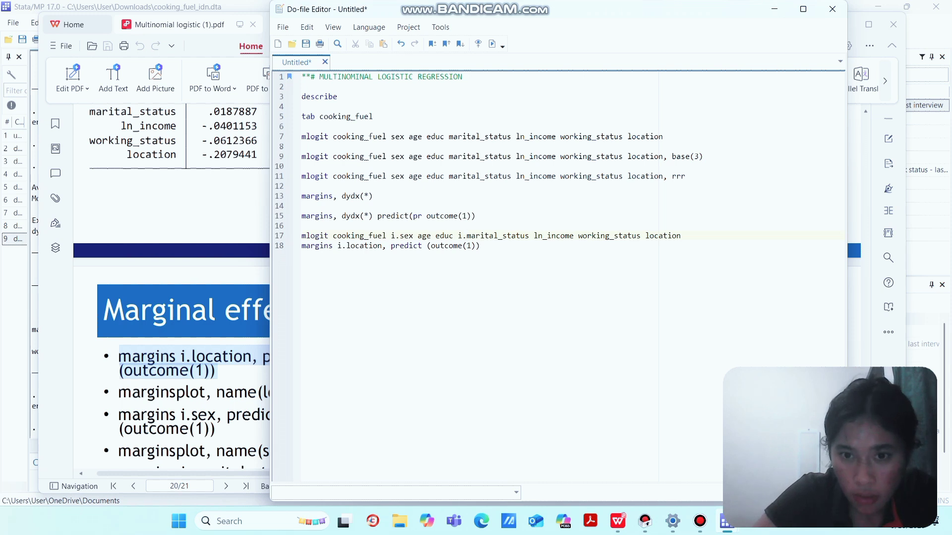
type("i.")
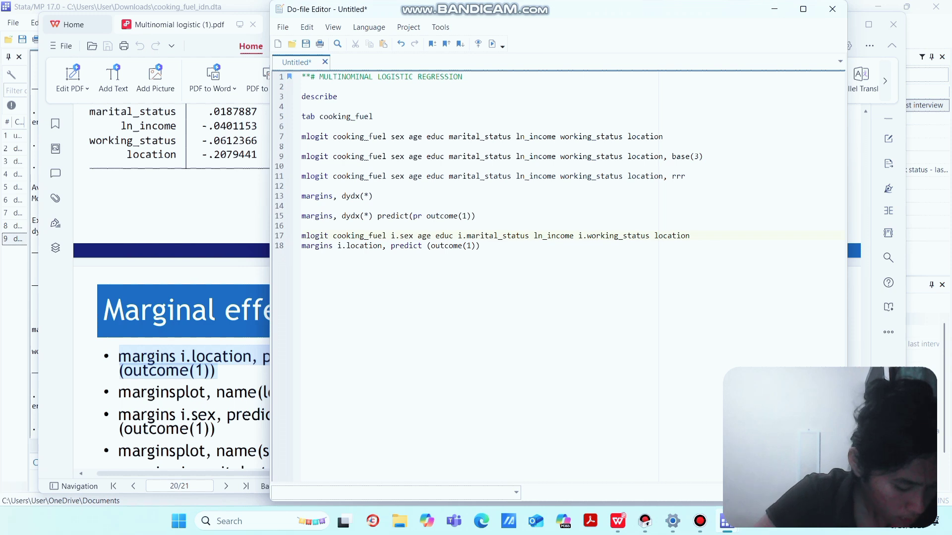
mouse_move(480, 246)
left_mouse_down()
mouse_move(409, 246)
mouse_move(480, 246)
left_mouse_up()
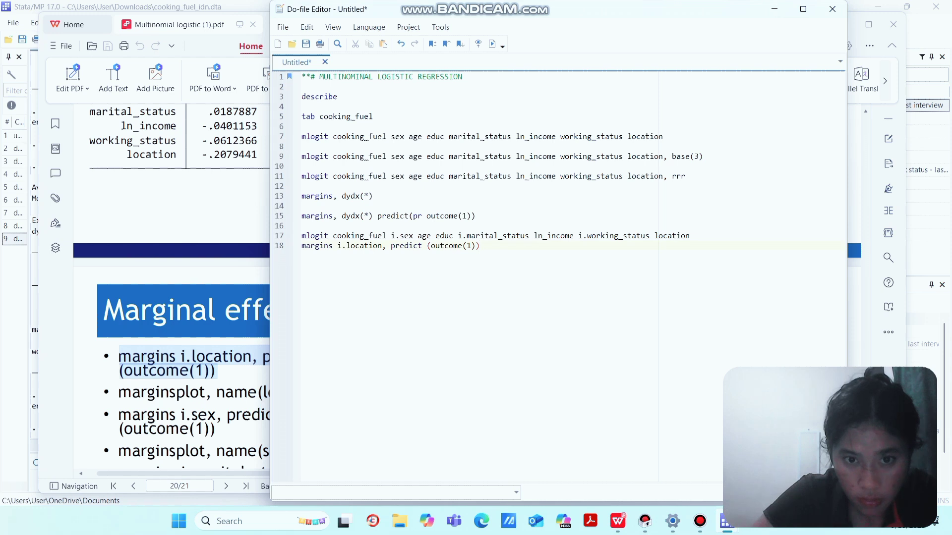
left_click_drag(480, 246, 391, 245)
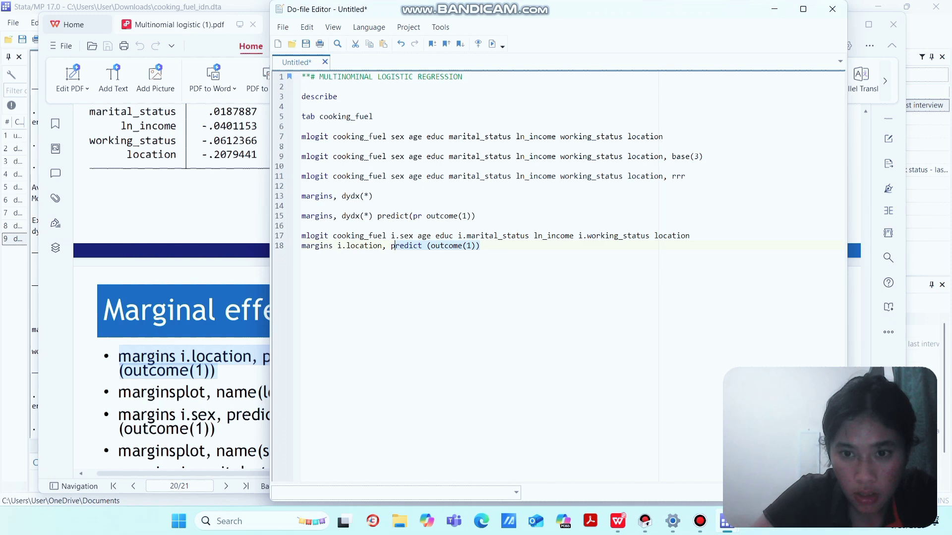
left_click(395, 246)
left_click(654, 236)
type("i.")
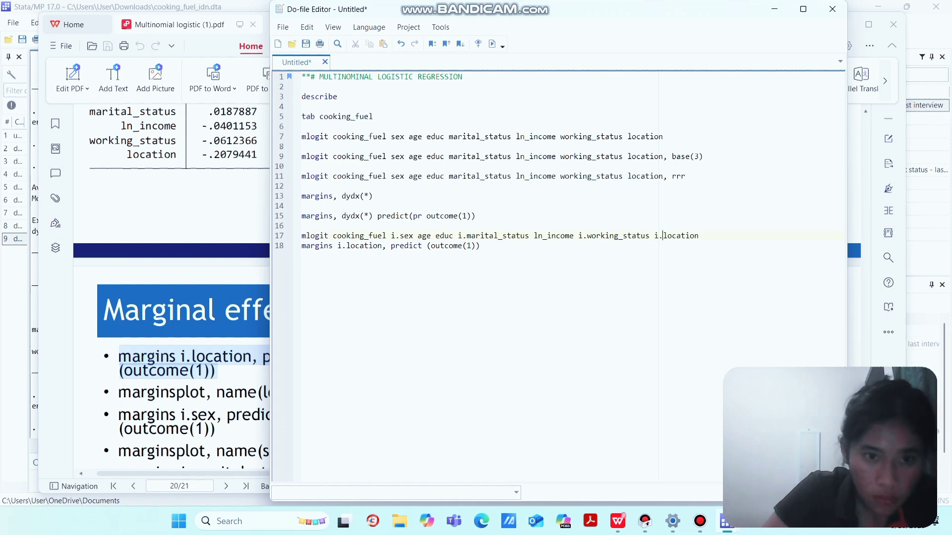
Run only the mlogit line with the i. prefixes, check its output in the results window and return to the do-file.
left_click(281, 236)
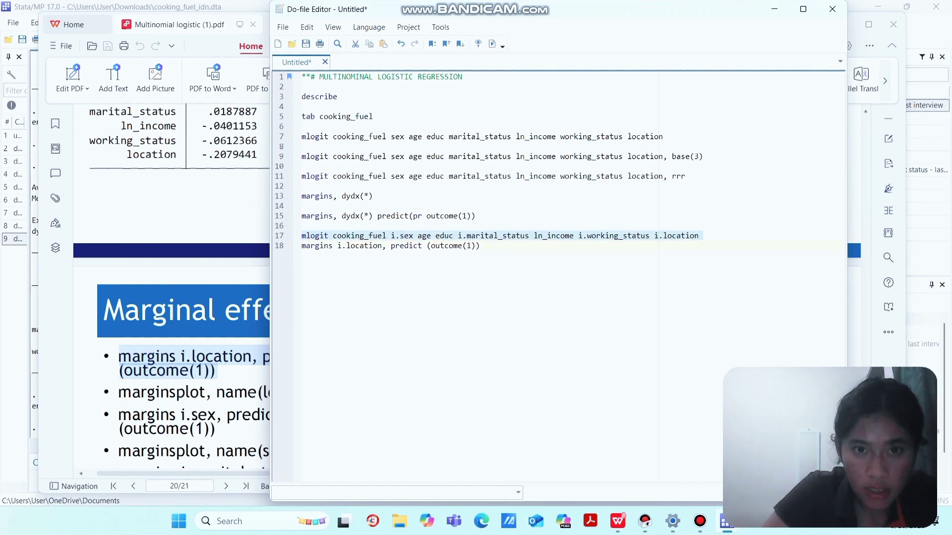
left_click(492, 44)
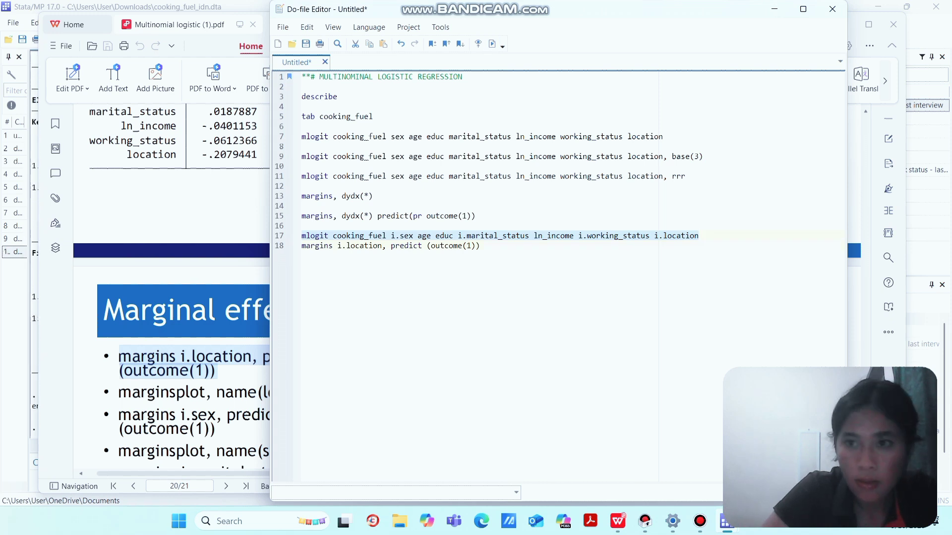
left_click(774, 9)
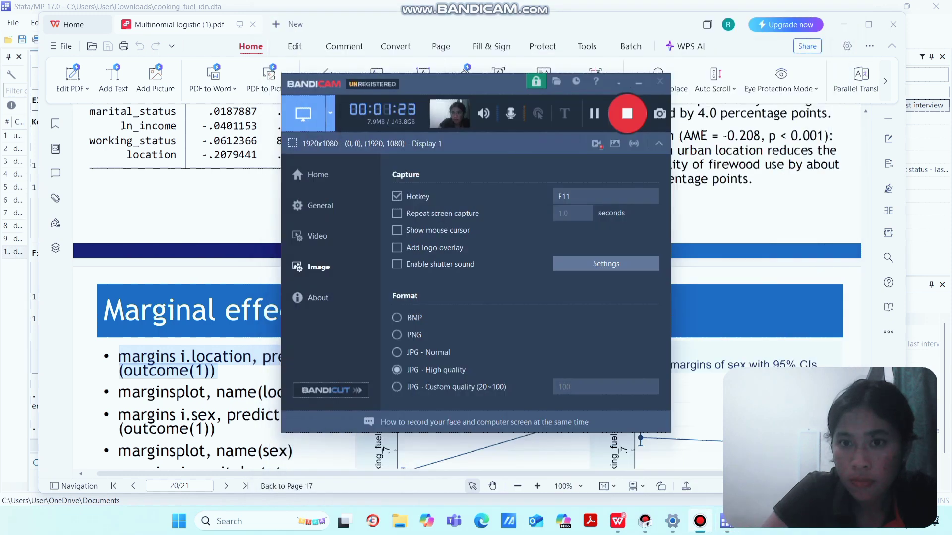
left_click(844, 25)
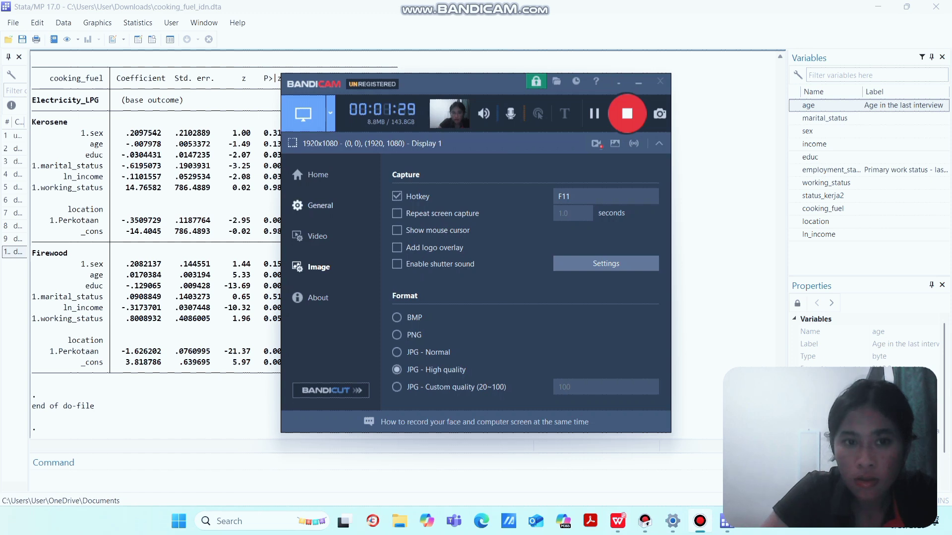
left_click(638, 82)
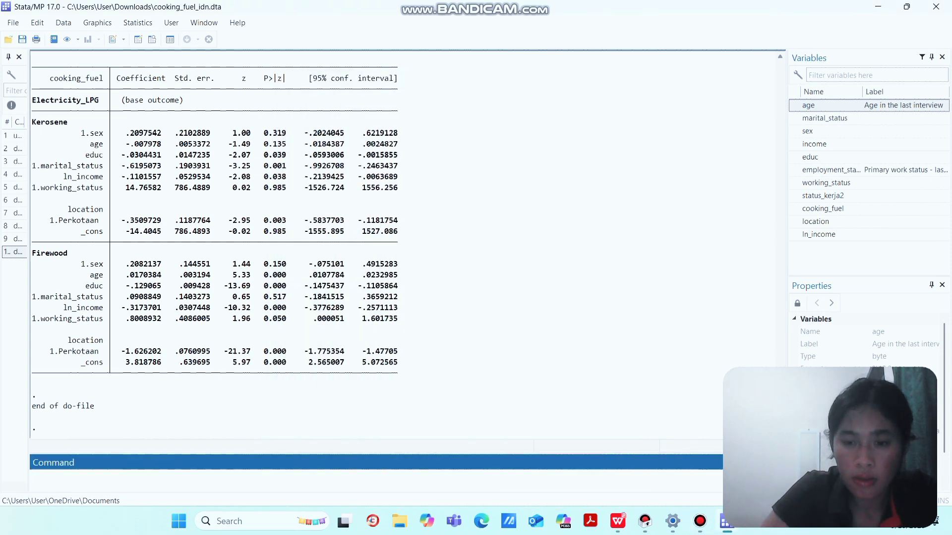
mouse_move(726, 521)
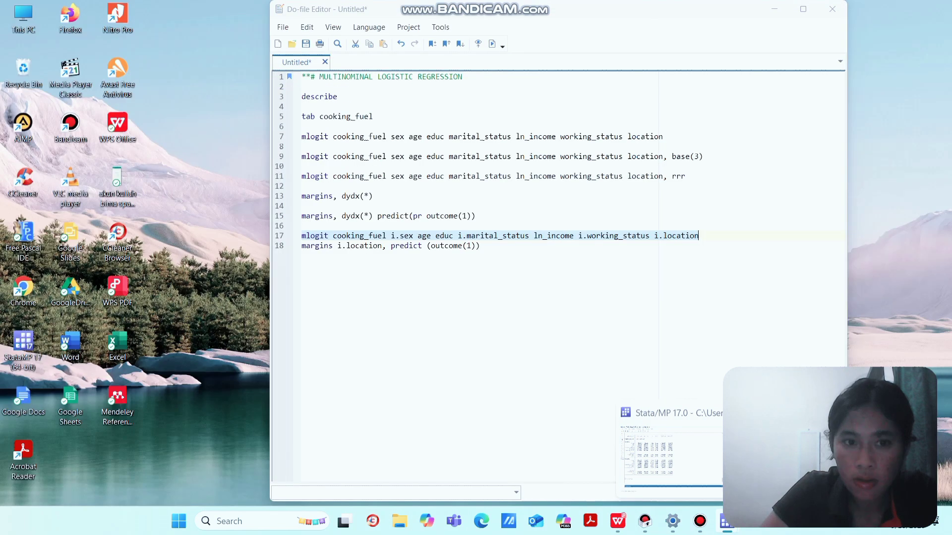
left_click(788, 456)
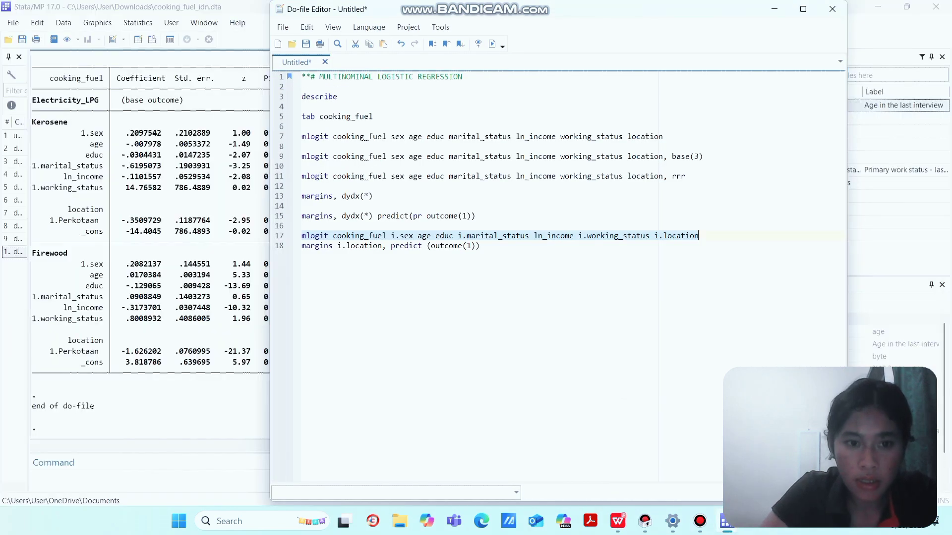
Run only the margins i.location line of the do-file and add two new lines below it.
left_click_drag(302, 246, 480, 246)
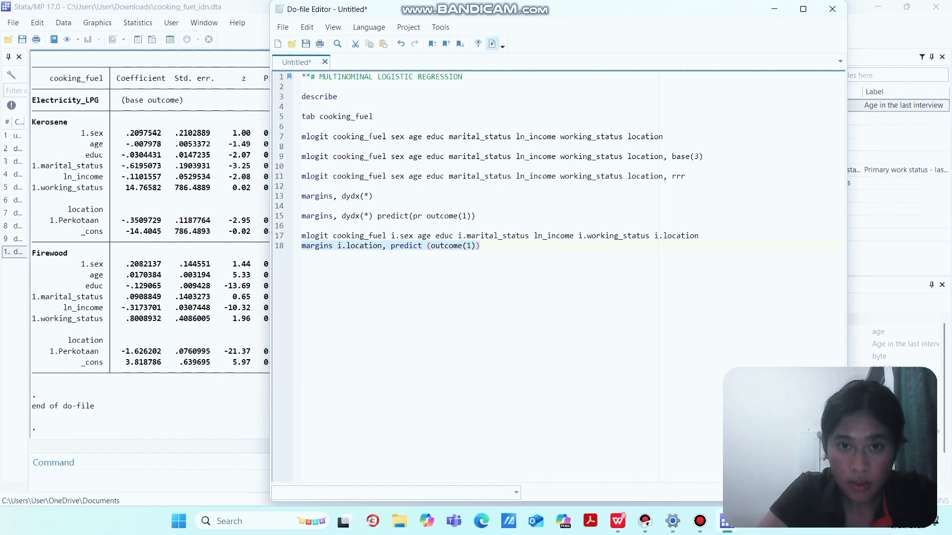
left_click(492, 45)
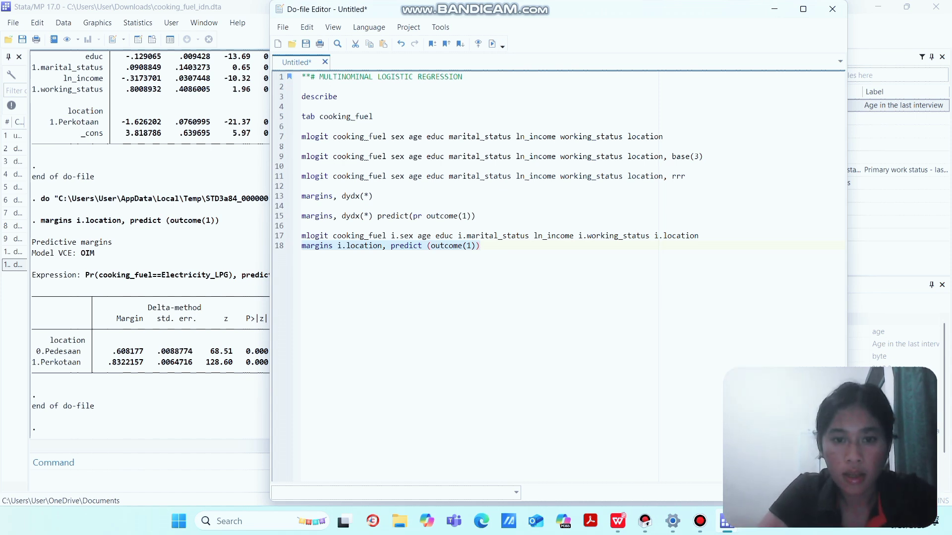
key("End")
key("Return")
key("Return")
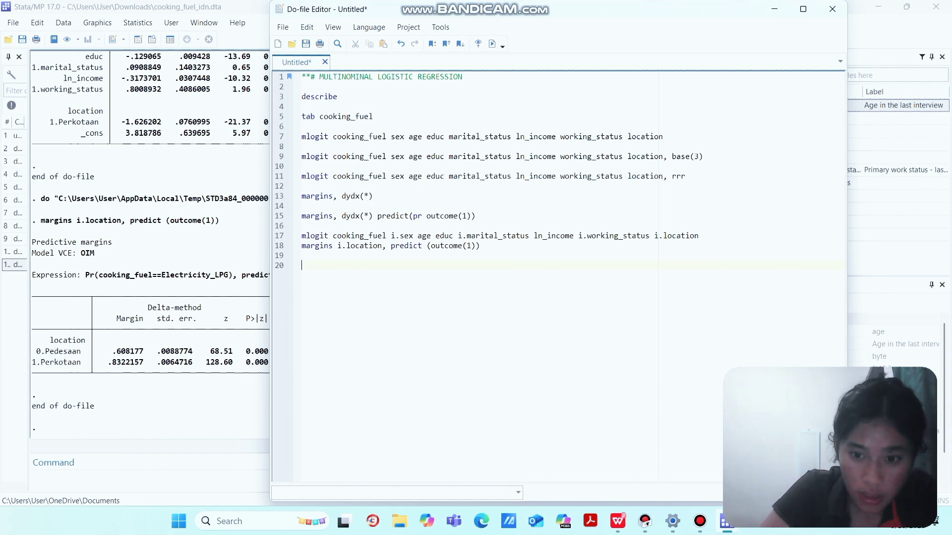
Copy "margins i.location, predict (outcome(1))" from the PDF in WPS, paste it at the end of the Stata do-file and join it into one line.
mouse_move(618, 521)
left_click(616, 456)
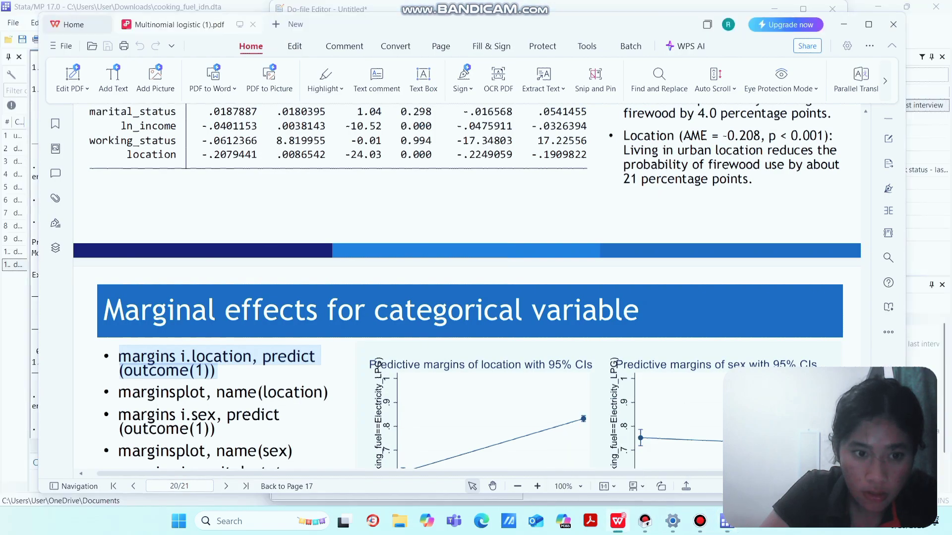
left_click(229, 356)
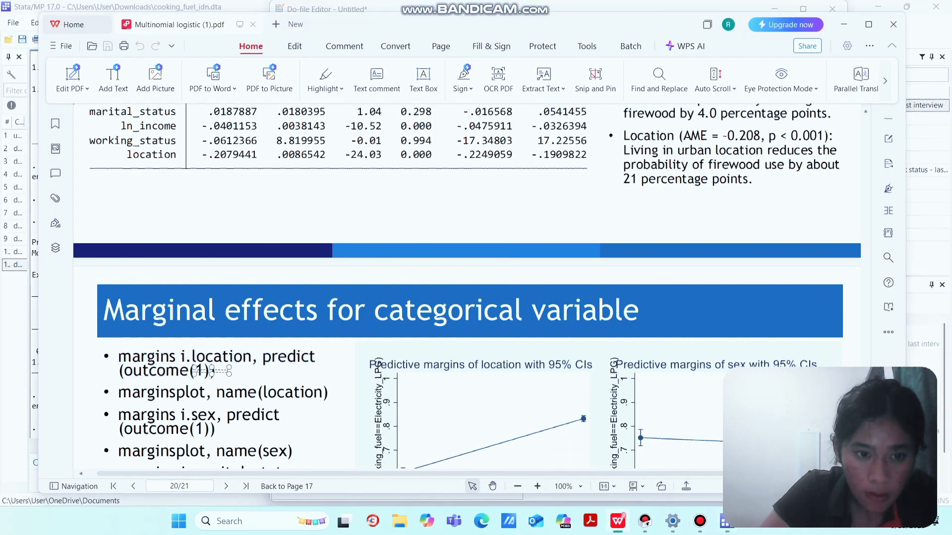
left_click_drag(120, 356, 217, 372)
key("ctrl+c")
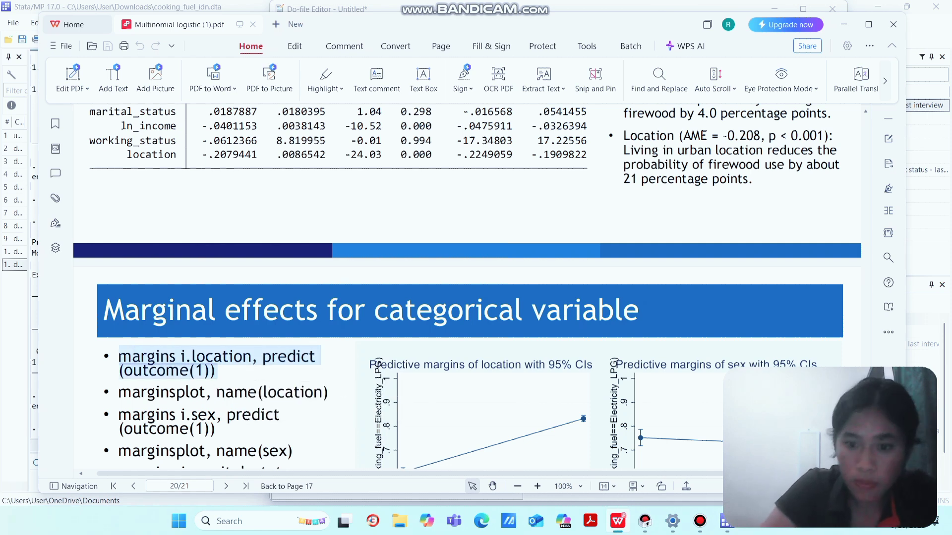
left_click(726, 521)
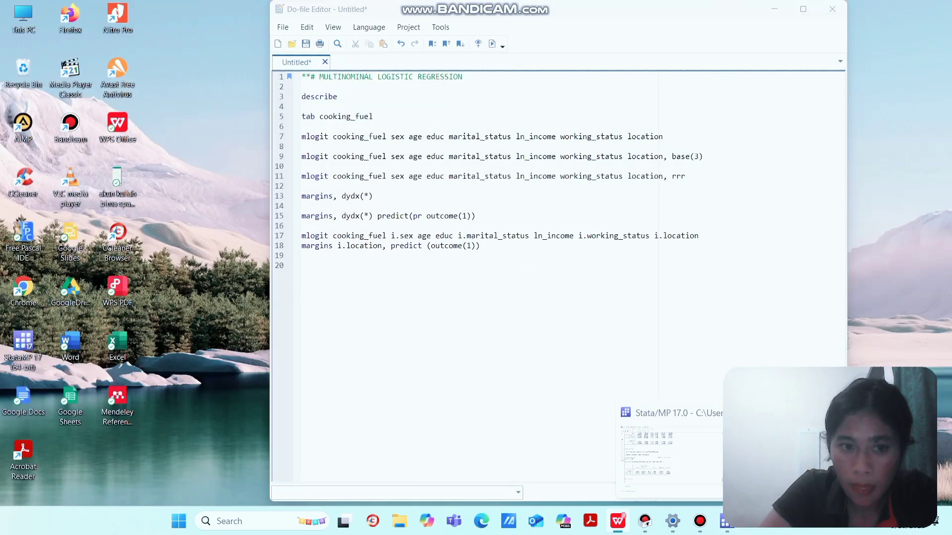
left_click(792, 460)
key("ctrl+v")
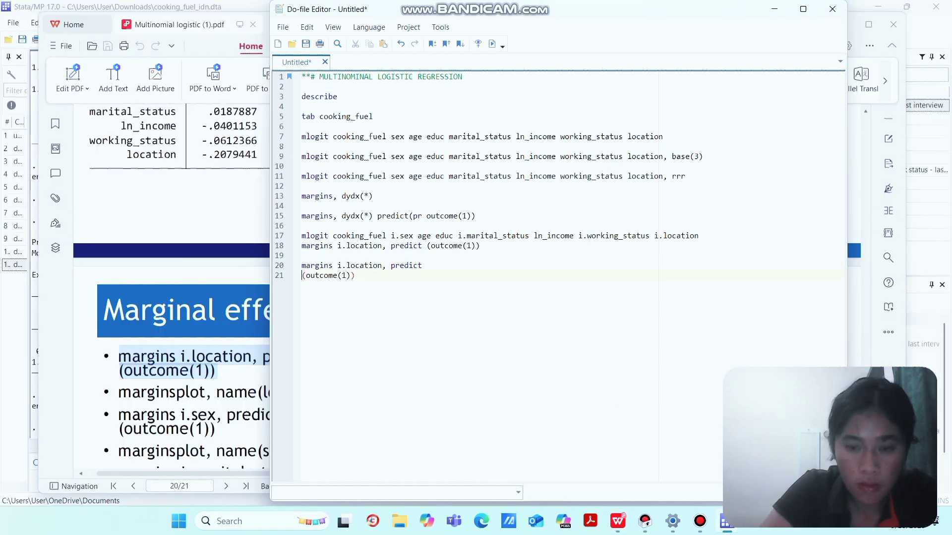
key("BackSpace")
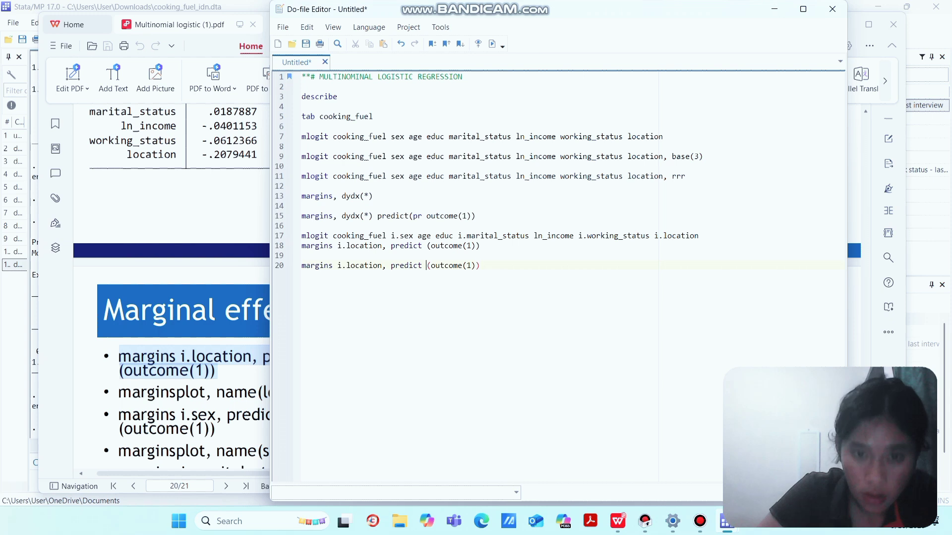
Copy "marginsplot, name(location)" from the PDF onto a new line directly below the last margins command in the do-file.
left_click(480, 266)
key("Return")
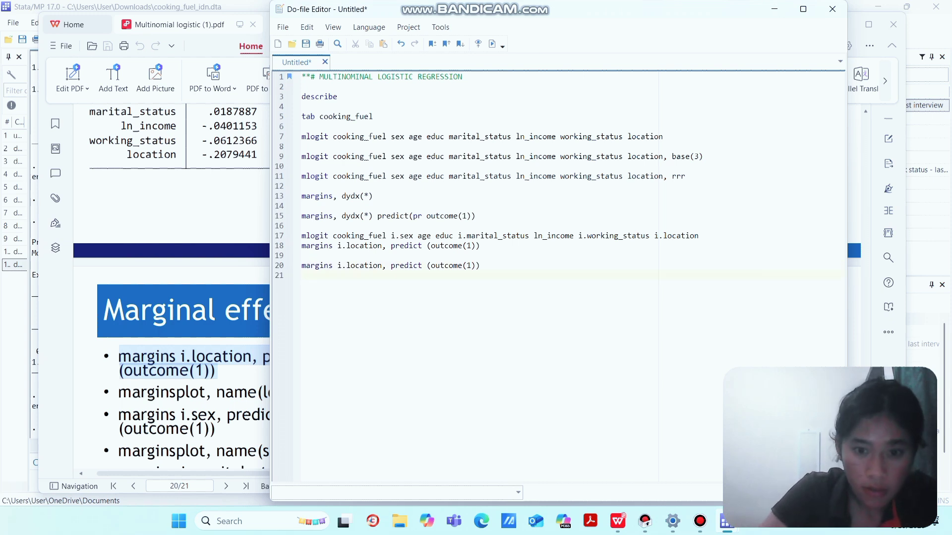
mouse_move(617, 520)
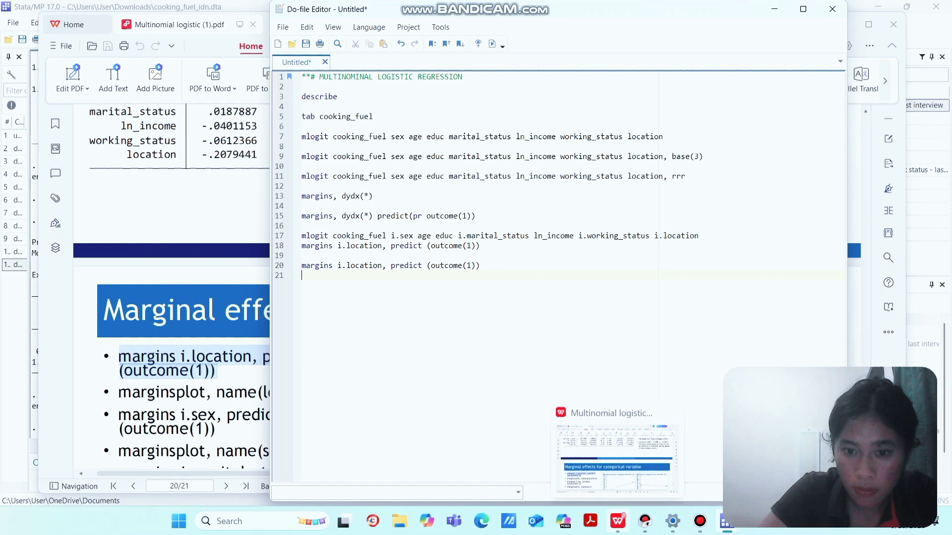
left_click(617, 453)
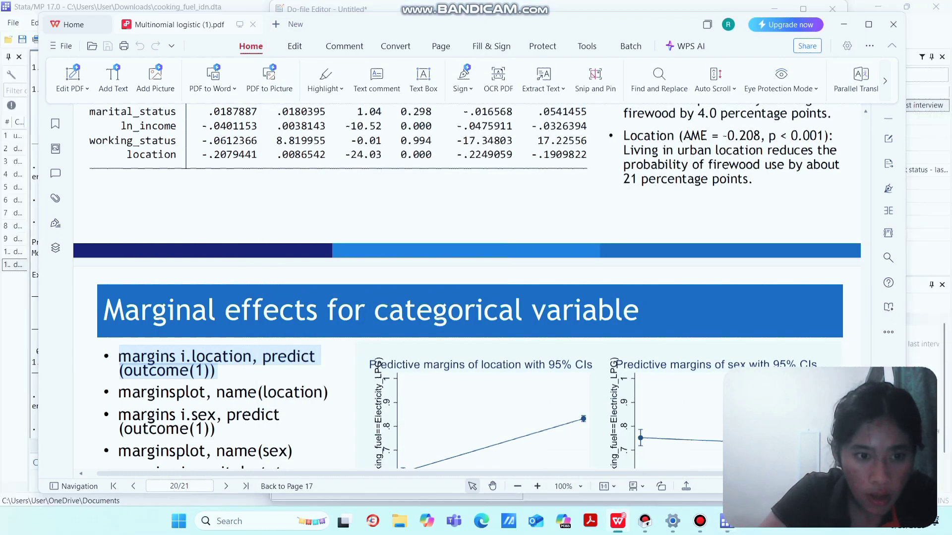
left_click_drag(119, 392, 328, 392)
key("ctrl+c")
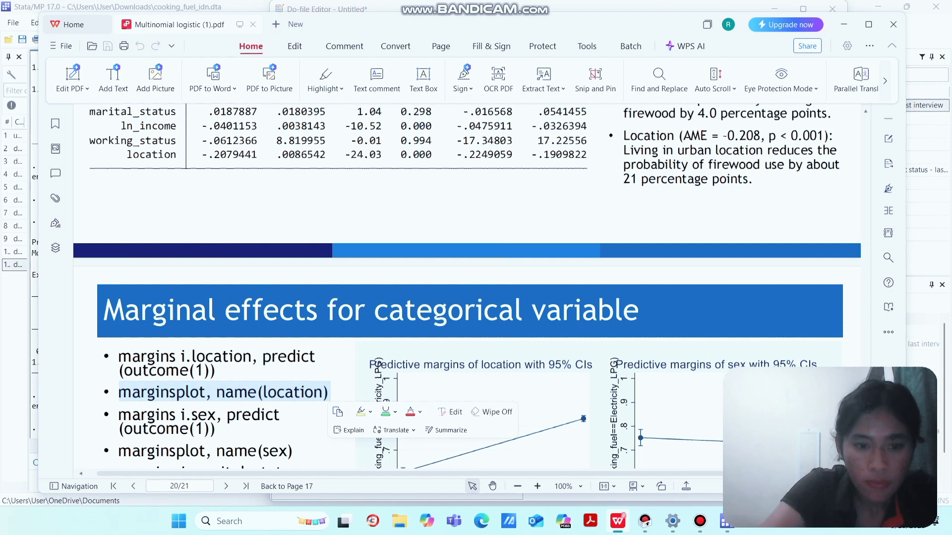
mouse_move(726, 521)
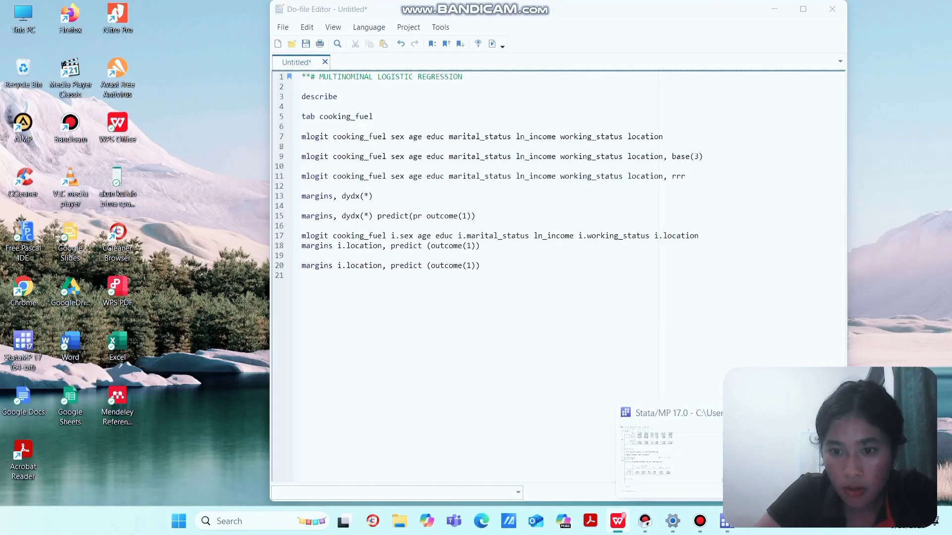
left_click(782, 456)
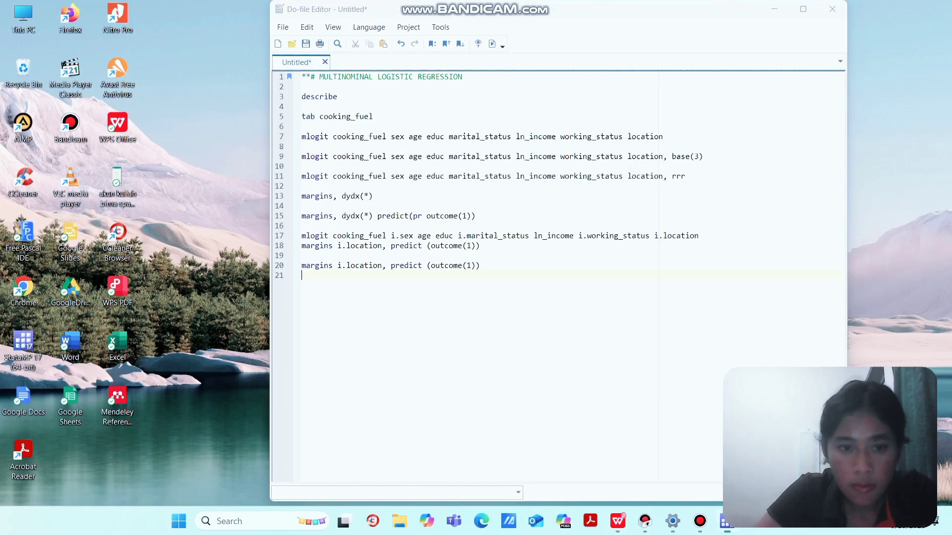
key("ctrl+v")
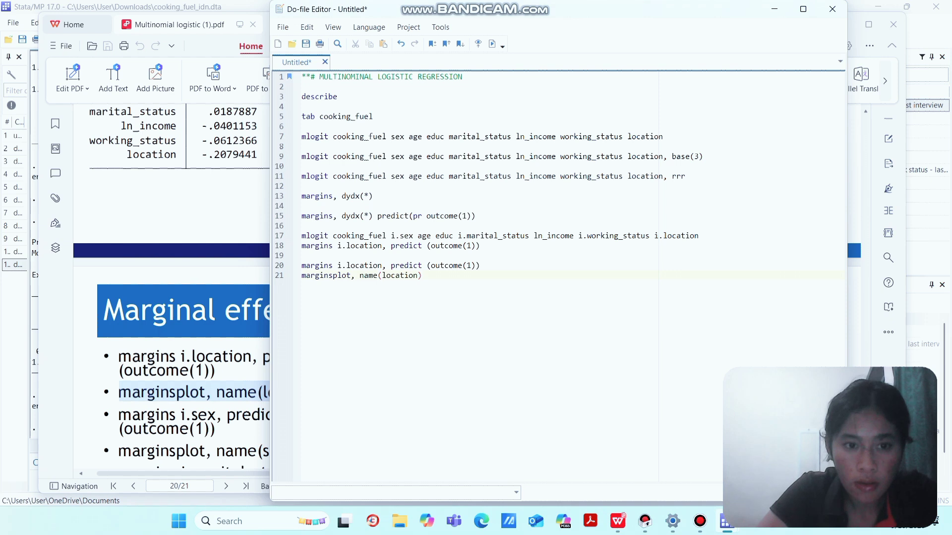
Run the last margins i.location line together with its marginsplot line, view the location graph and minimize the graph window.
key("shift+Up")
key("shift+Home")
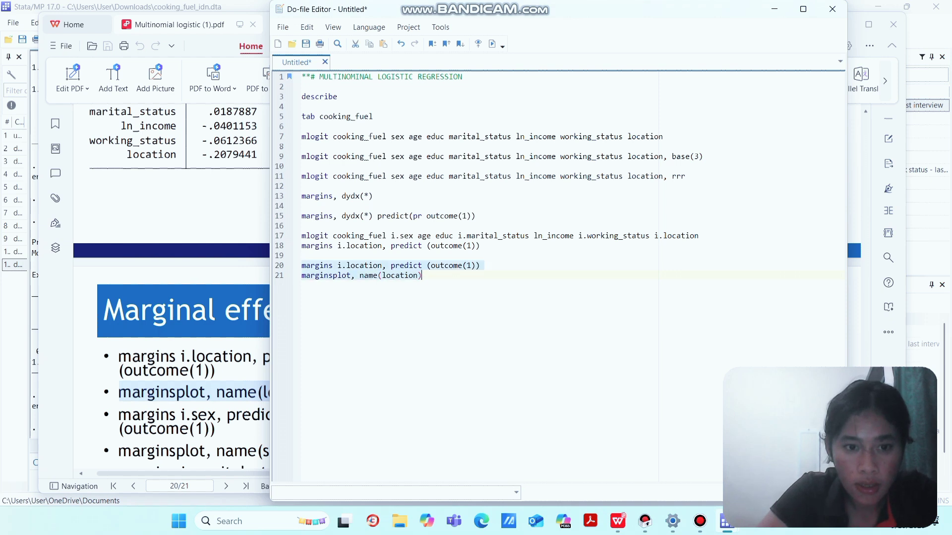
left_click(492, 44)
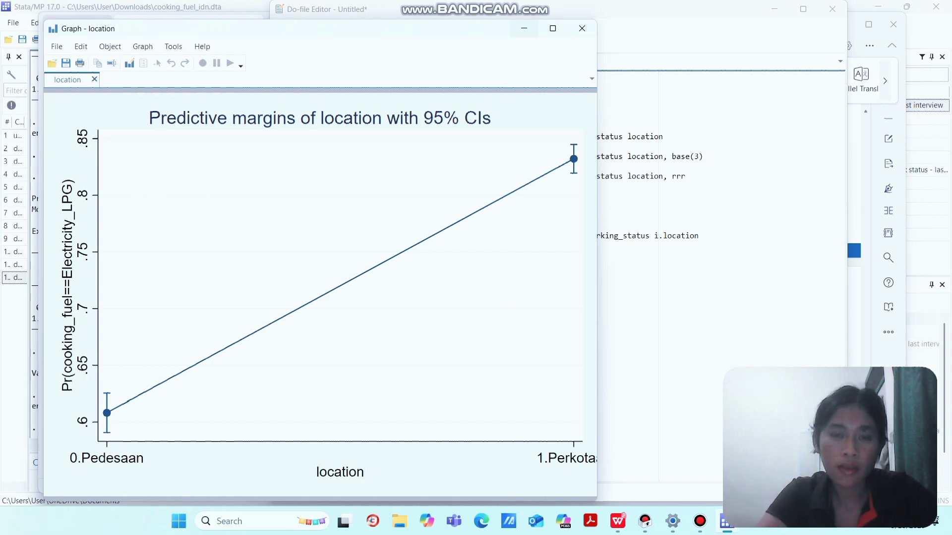
left_click(524, 29)
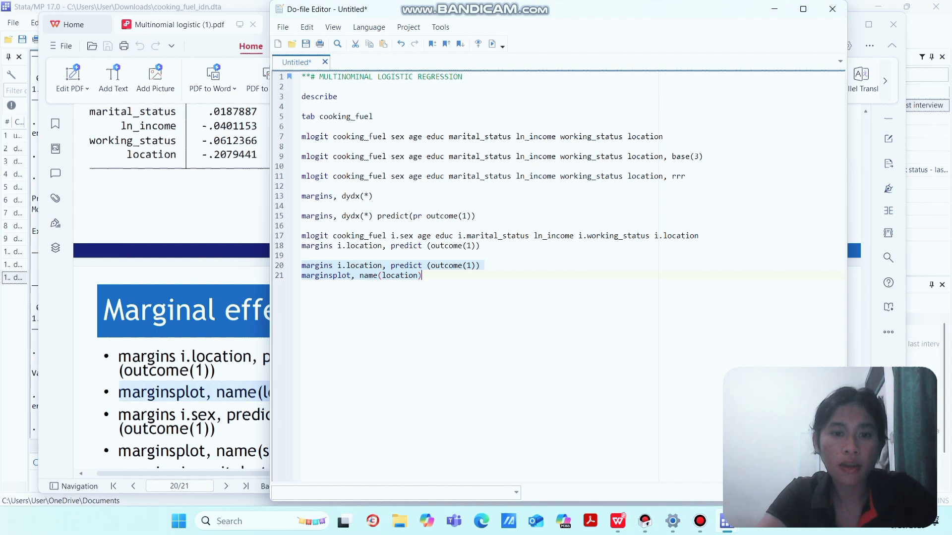
Copy the i.sex margins and marginsplot commands from the PDF below the location commands in the do-file and run these two lines.
left_click(422, 276)
key("Return")
key("Return")
mouse_move(618, 521)
left_click(617, 461)
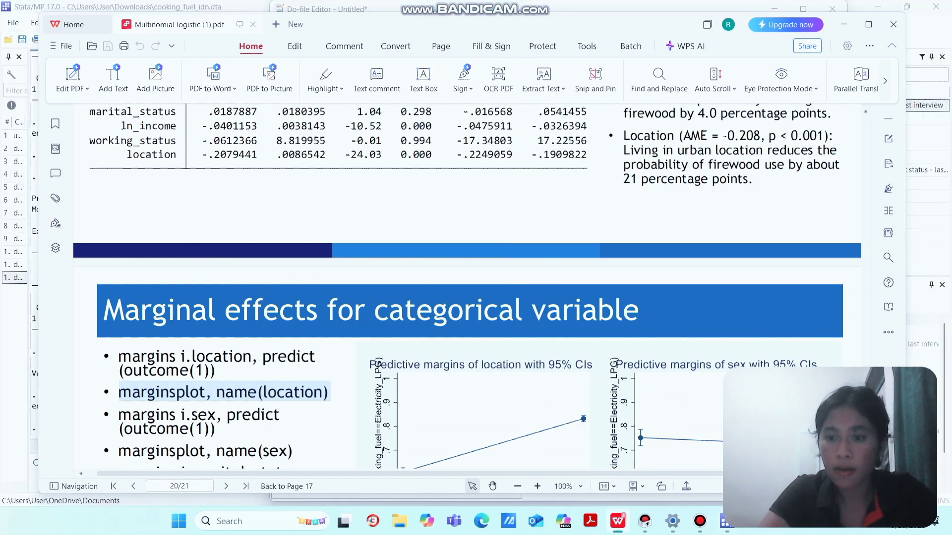
scroll(470, 286, "down", 4)
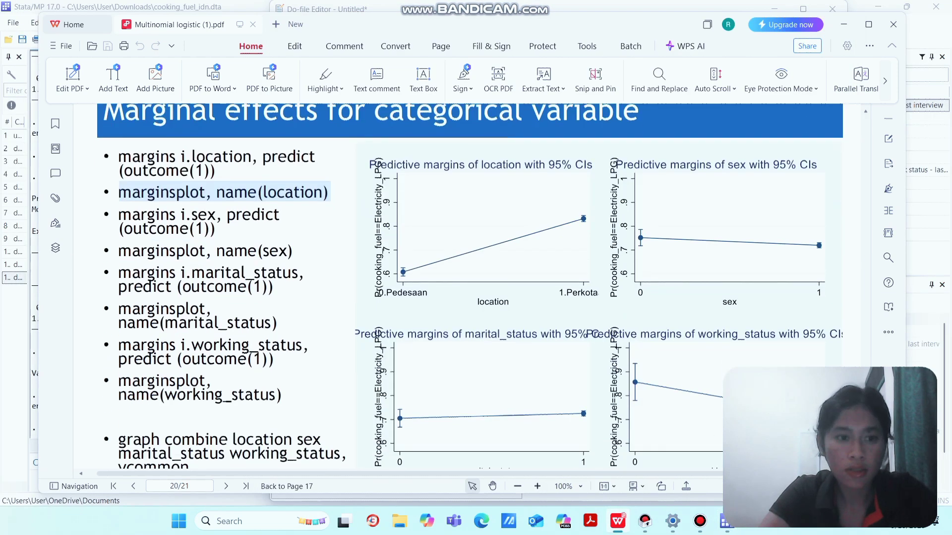
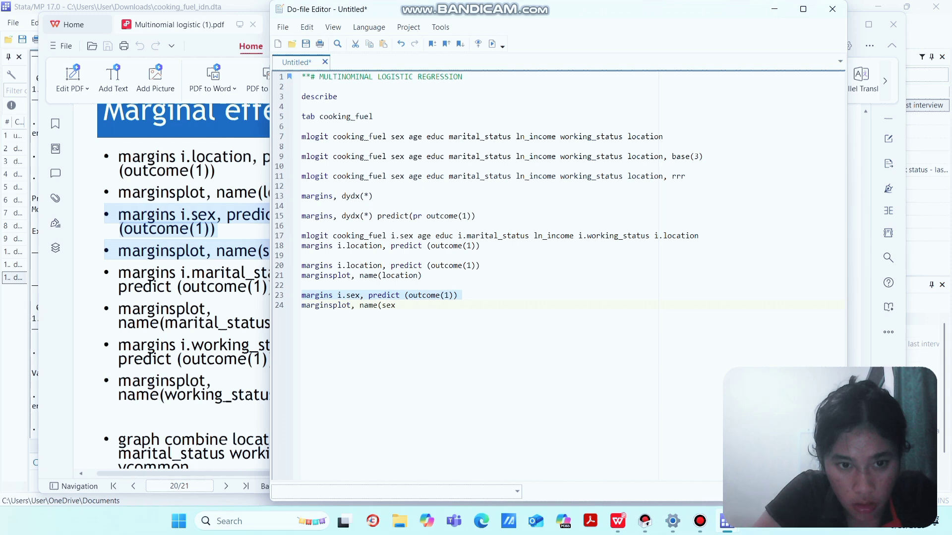
left_click(492, 44)
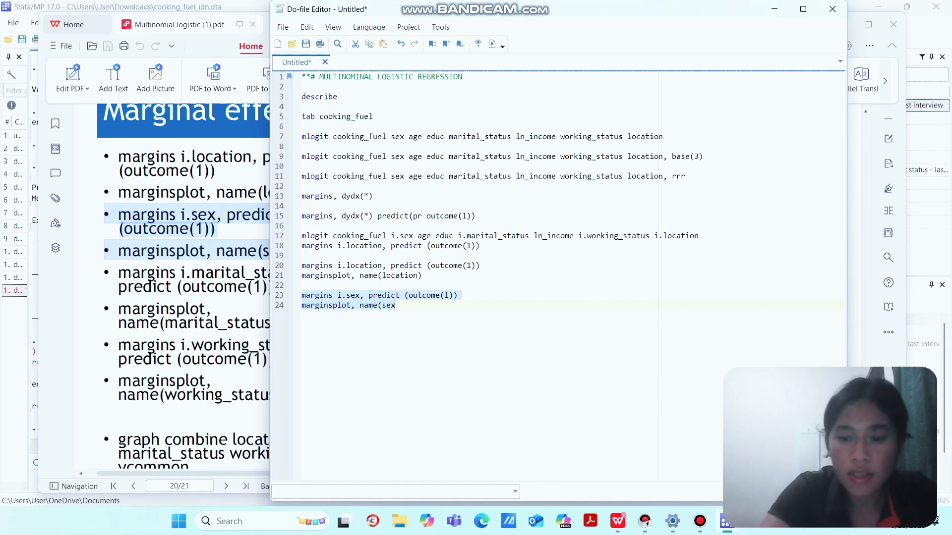
Complete the last do-file line with its missing closing parenthesis so that it reads "marginsplot, name(sex)", keeping both i.sex lines.
type(")")
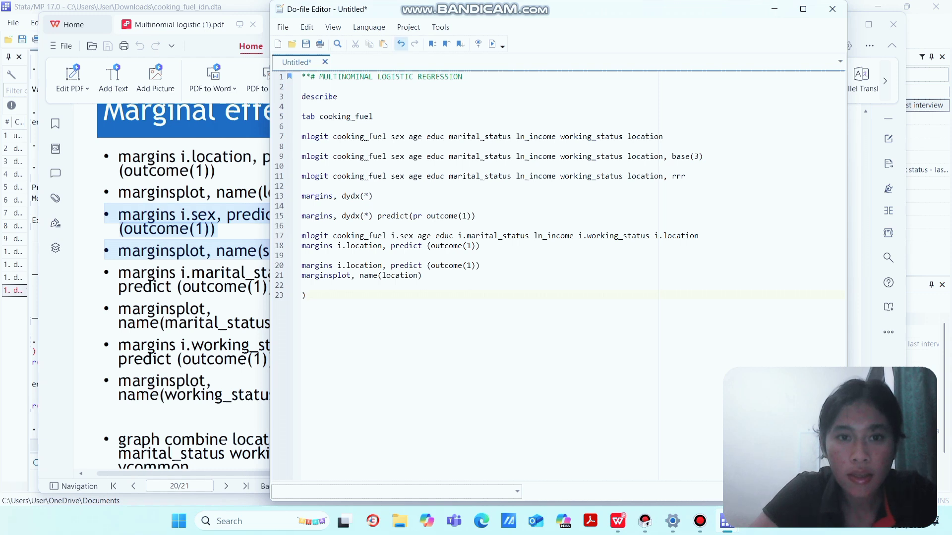
left_click(400, 44)
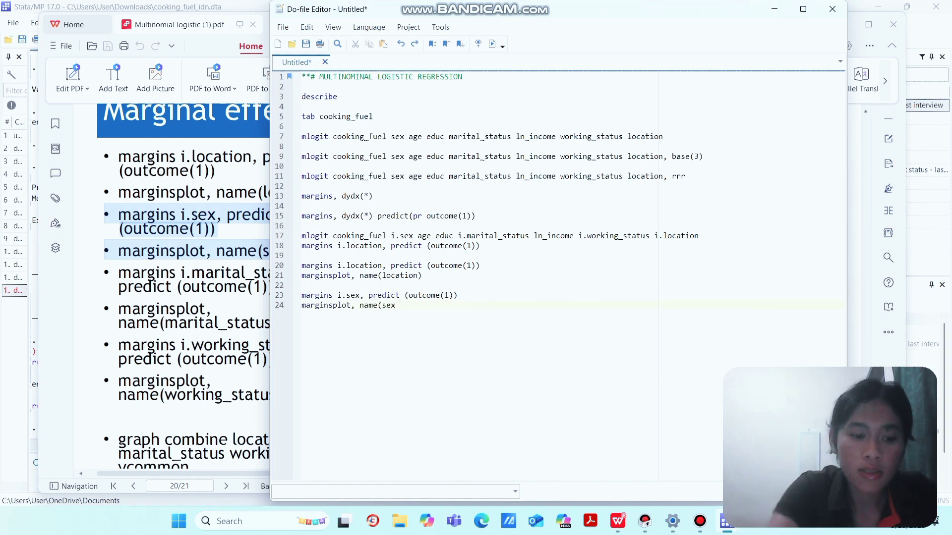
type(")")
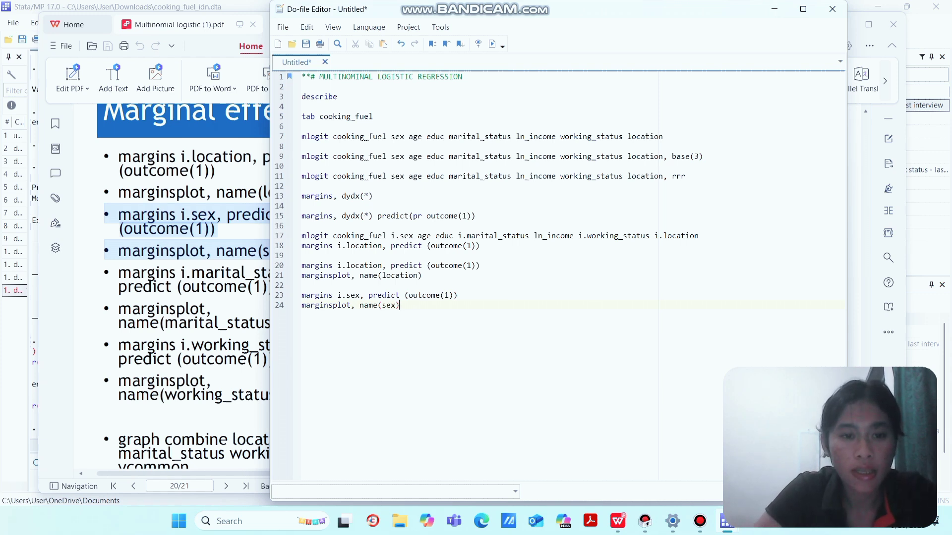
Run only the marginsplot, name(sex) line, view the sex graph and minimize the graph window.
key("shift+Home")
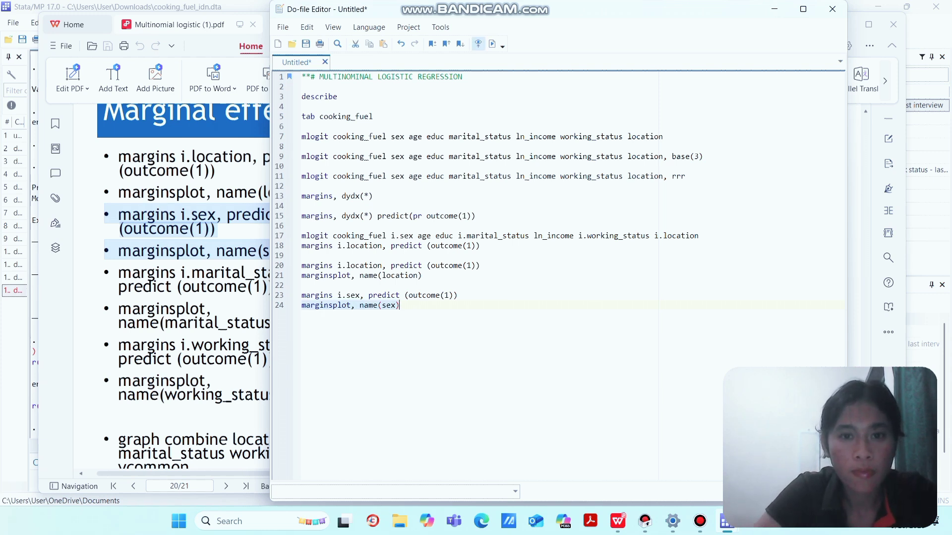
left_click(477, 44)
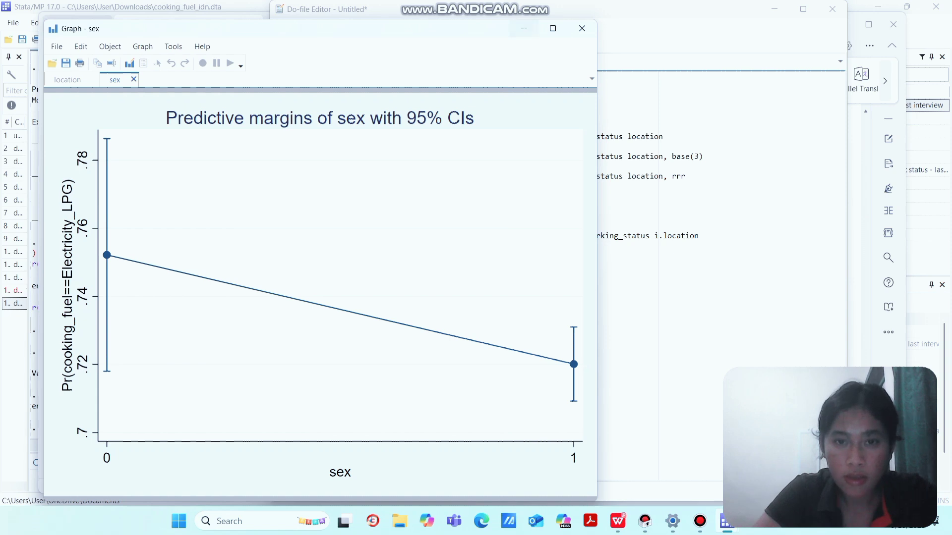
left_click(524, 28)
Copy the i.marital_status margins and marginsplot commands from the PDF into the do-file below the sex commands, leaving a blank line between.
left_click(399, 305)
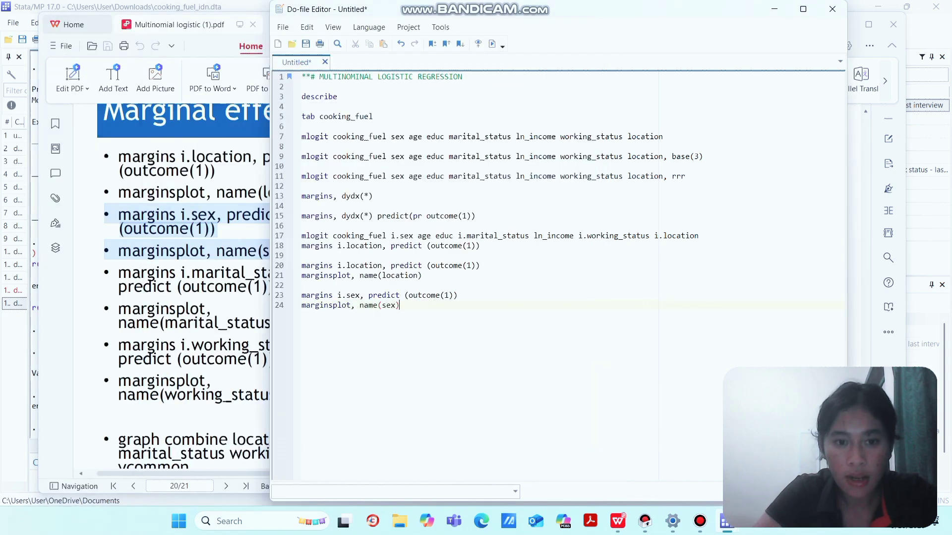
key("Return")
key("Return")
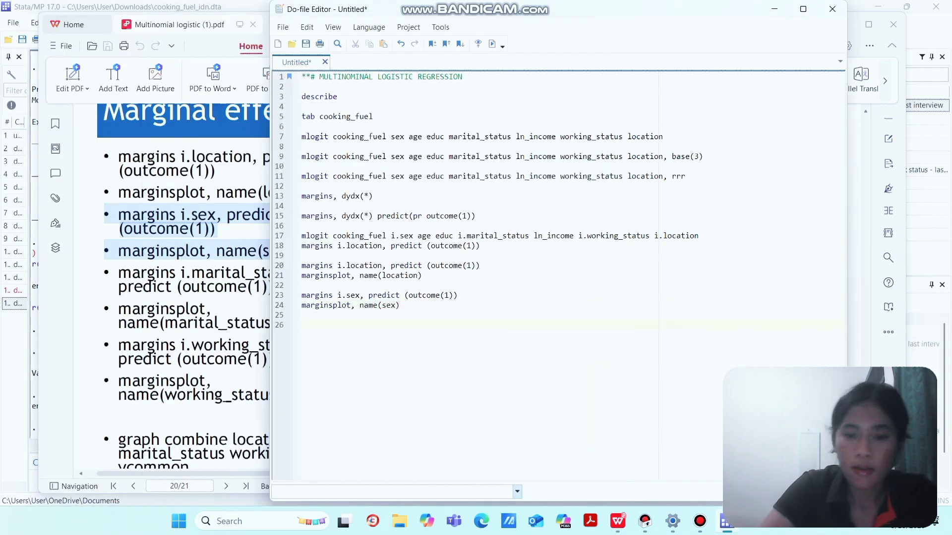
left_click(618, 521)
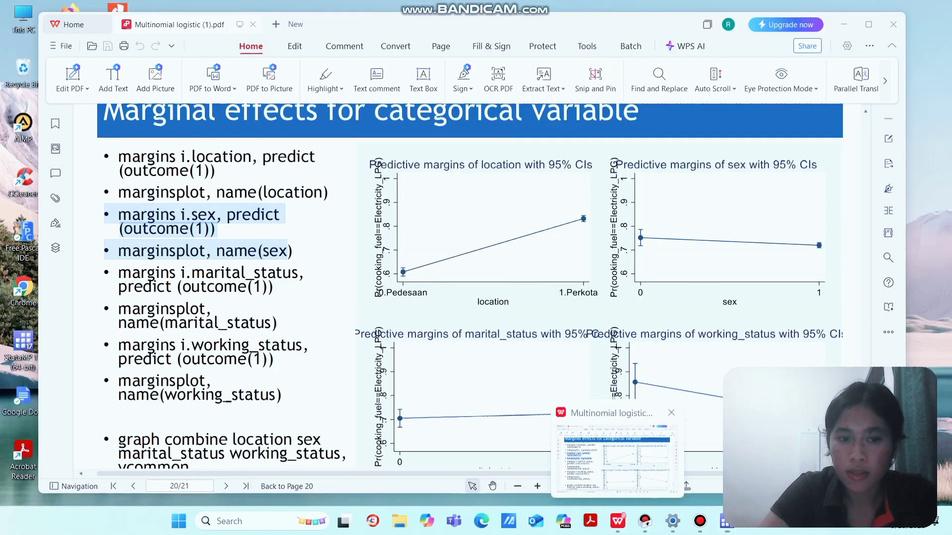
left_click(255, 286)
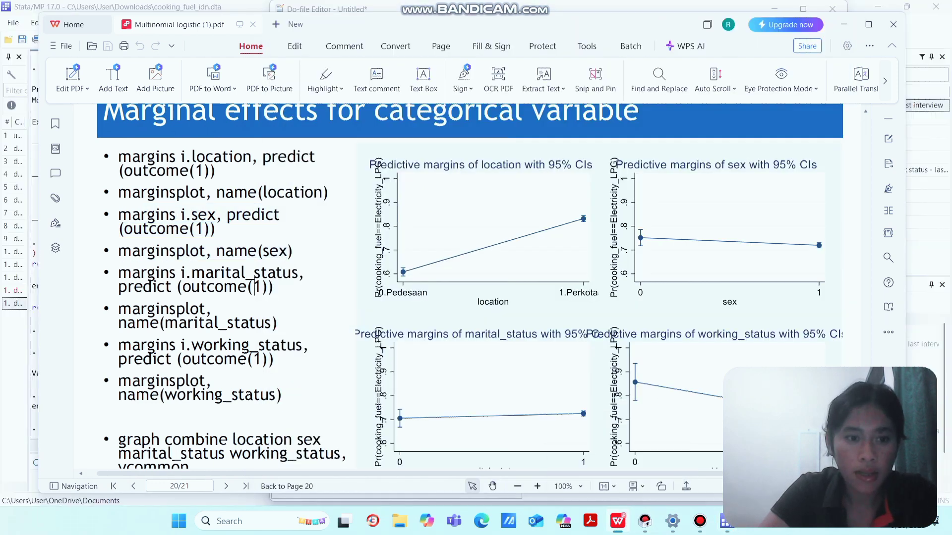
left_click_drag(118, 273, 278, 325)
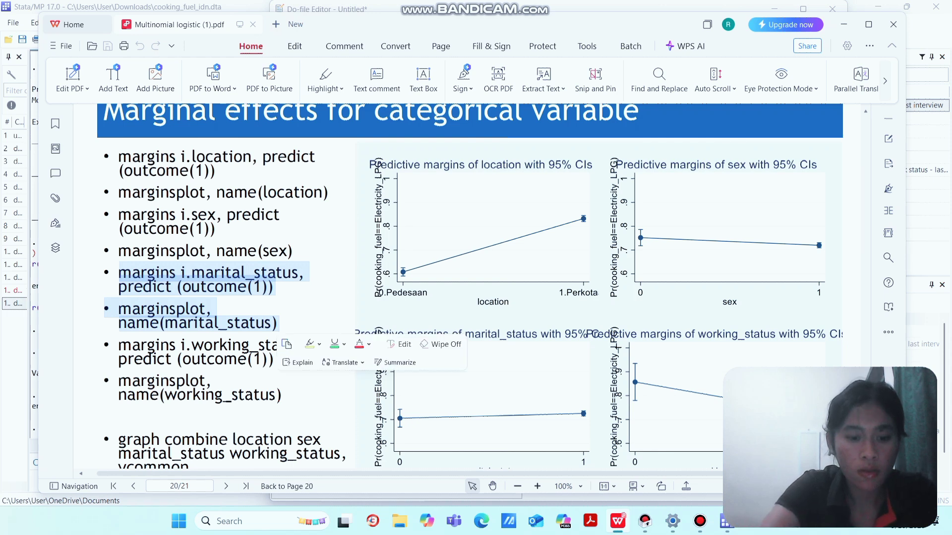
key("ctrl+c")
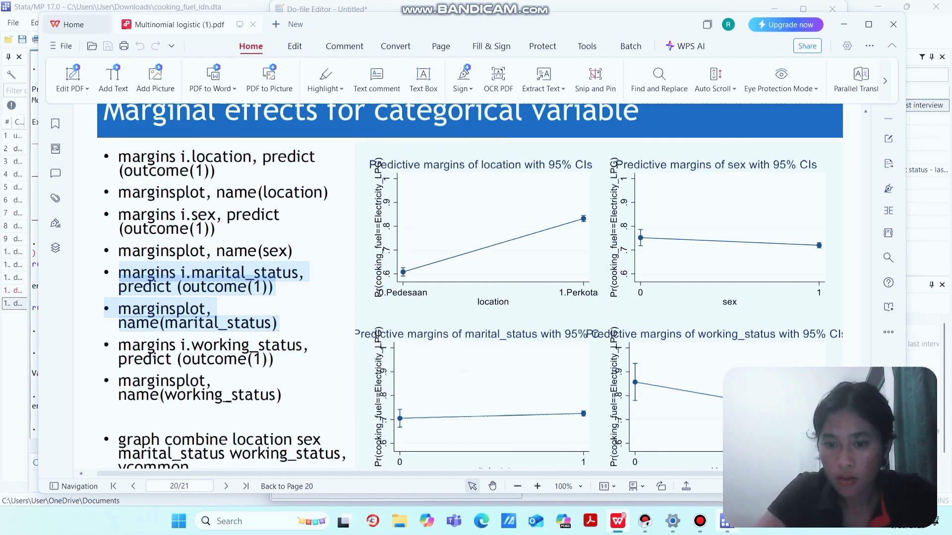
mouse_move(727, 521)
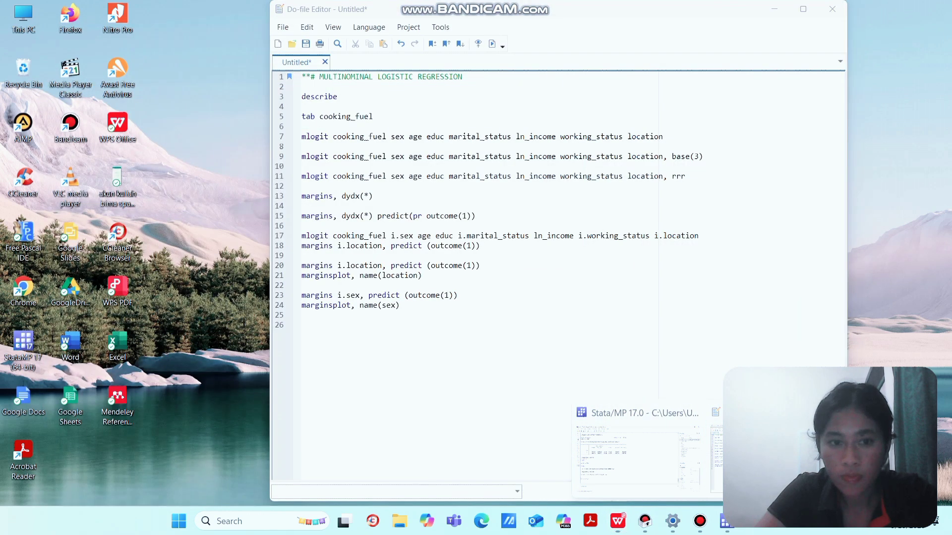
left_click(773, 458)
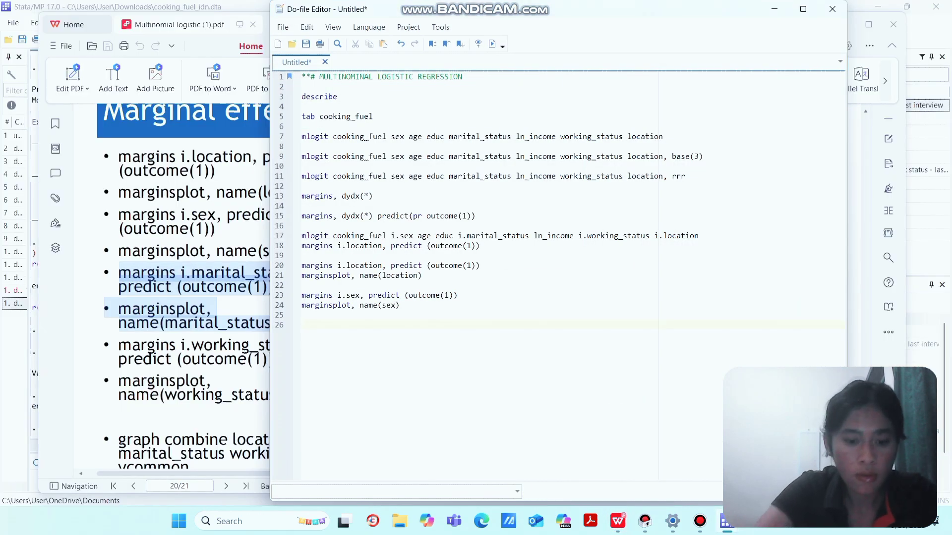
key("ctrl+v")
Clean the pasted text into two lines: "margins i.marital_status, predict (outcome(1))" and "marginsplot, name(marital_status)".
left_click(310, 345)
key("BackSpace")
key("BackSpace")
key("BackSpace")
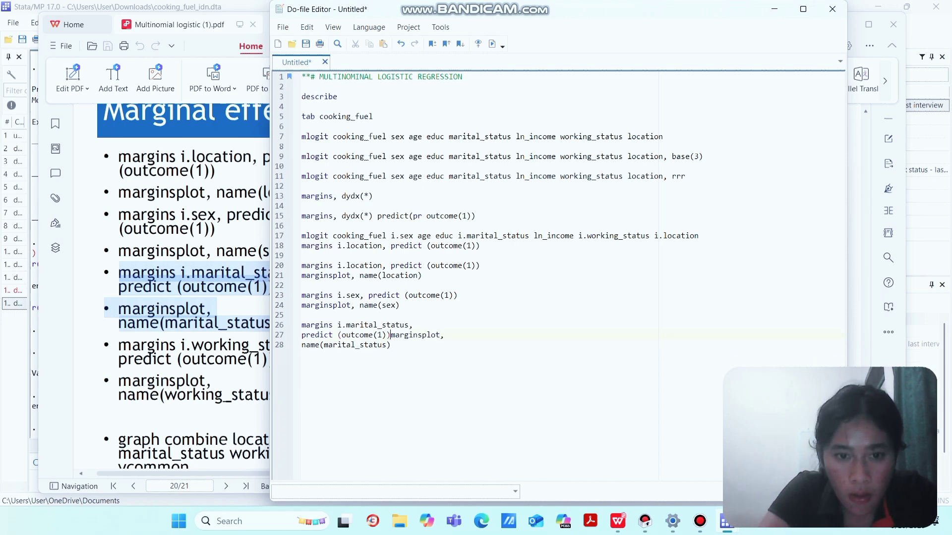
key("Return")
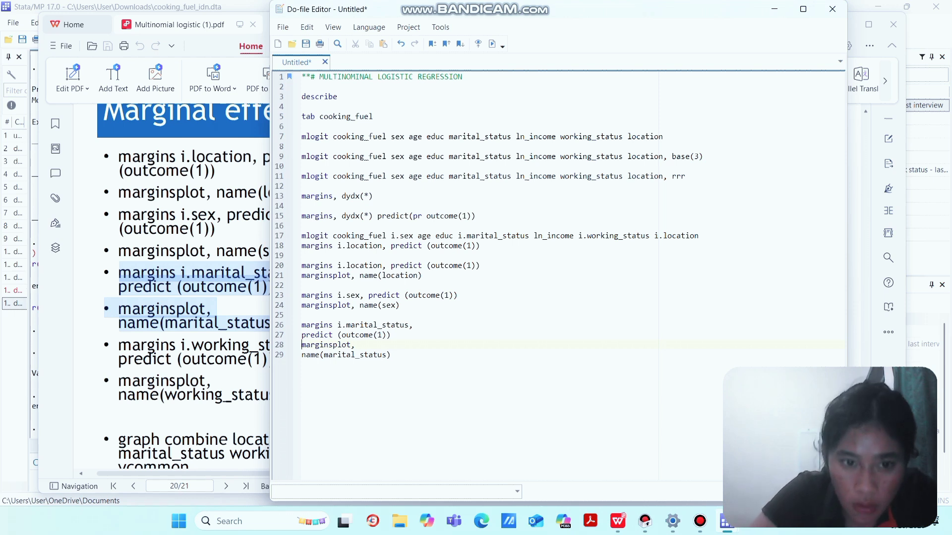
key("BackSpace")
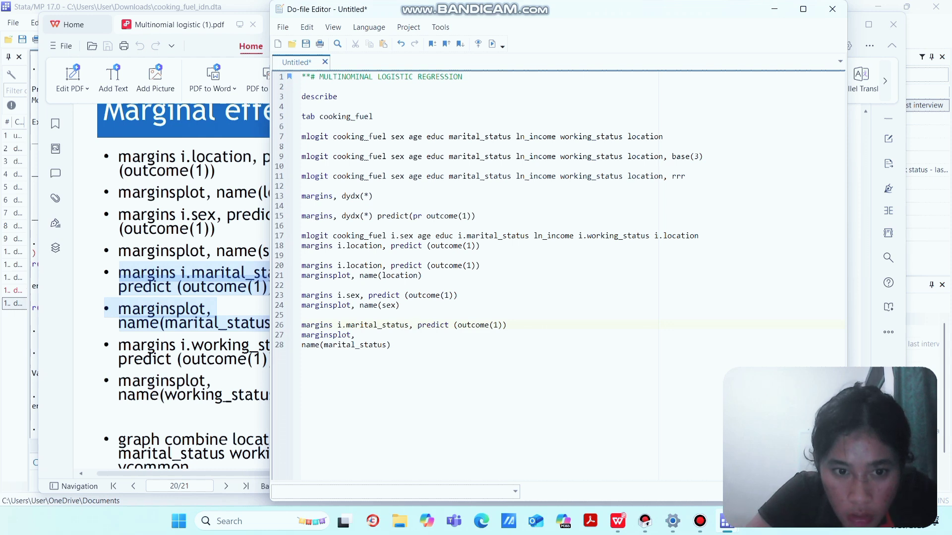
left_click(302, 345)
key("BackSpace")
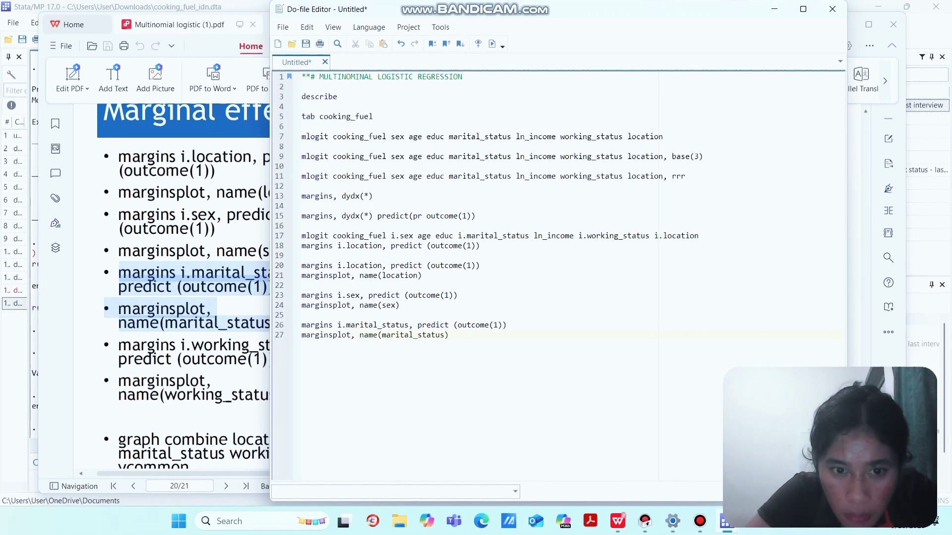
Run the i.marital_status margins and marginsplot lines, view the marital_status graph and minimize the graph window.
left_click(293, 325)
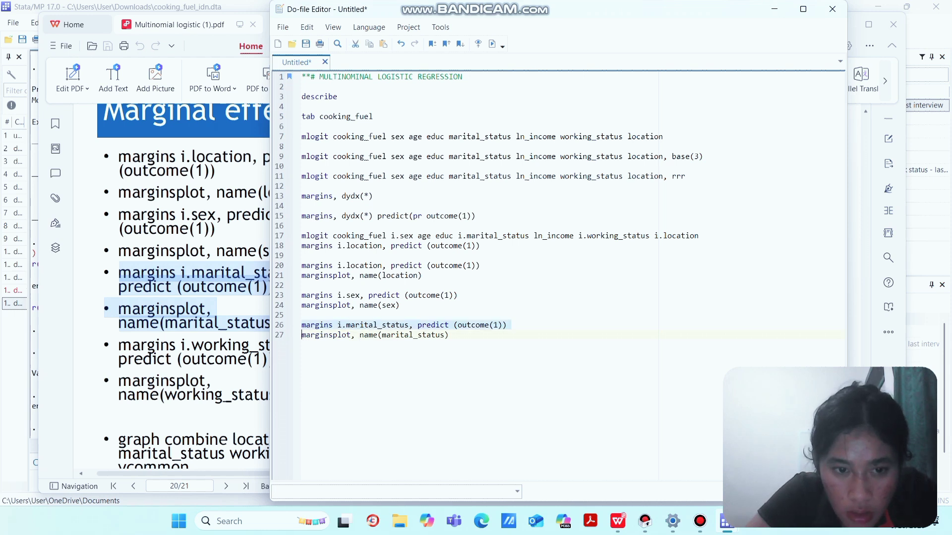
left_click_drag(293, 326, 294, 335)
left_click(492, 43)
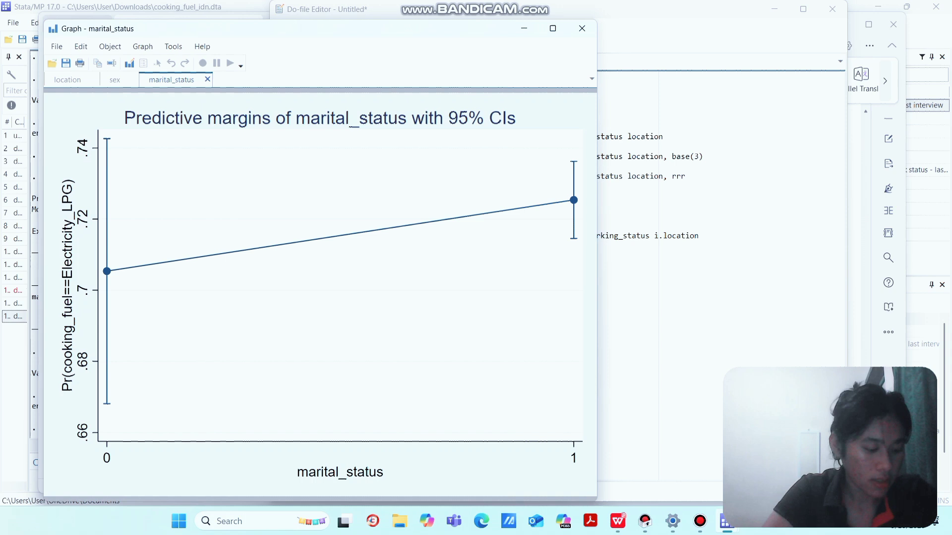
left_click(524, 29)
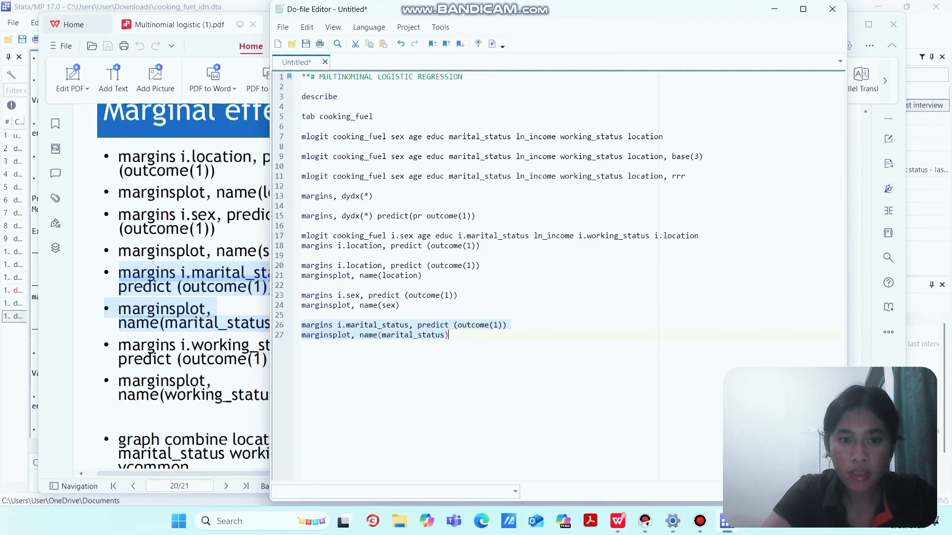
Copy the i.working_status margins and marginsplot commands from the PDF into the do-file below the marital_status commands, after a blank line.
left_click(448, 335)
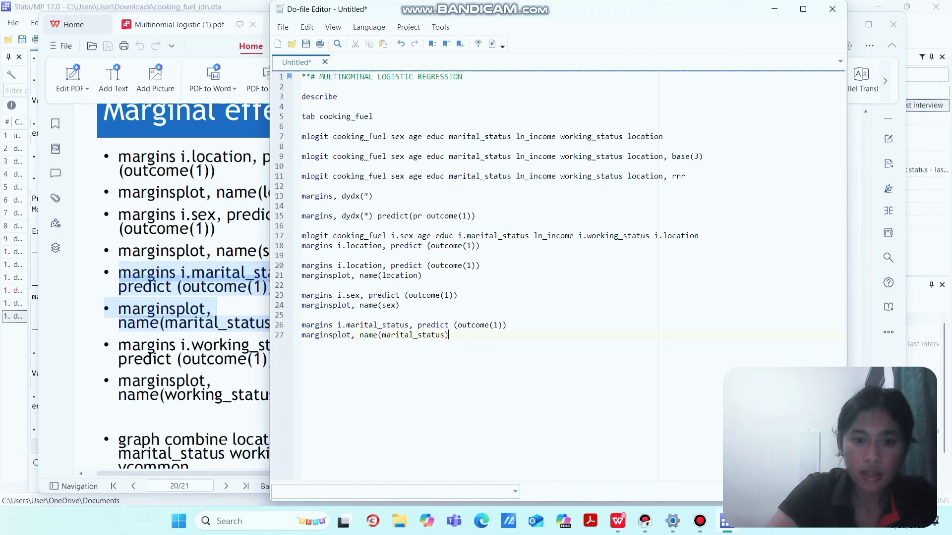
key("Return")
key("Return")
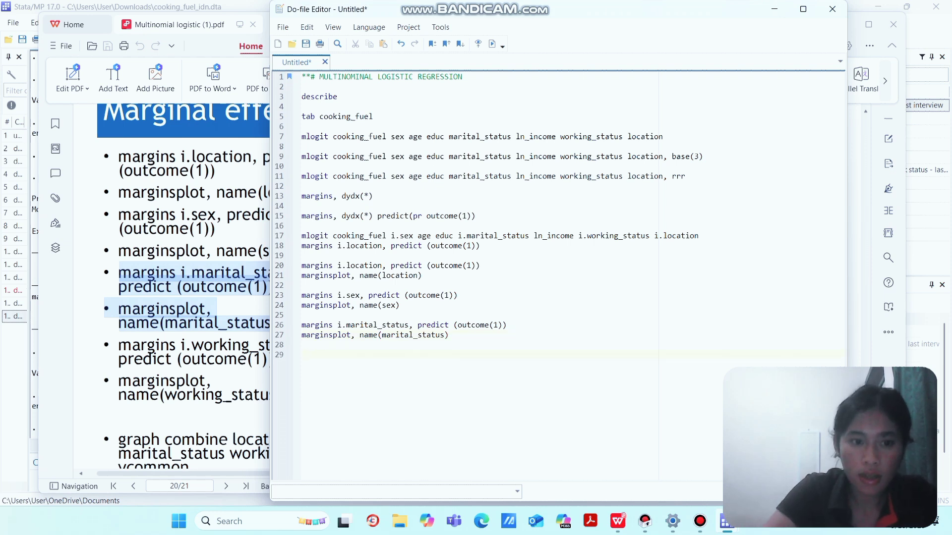
left_click(152, 359)
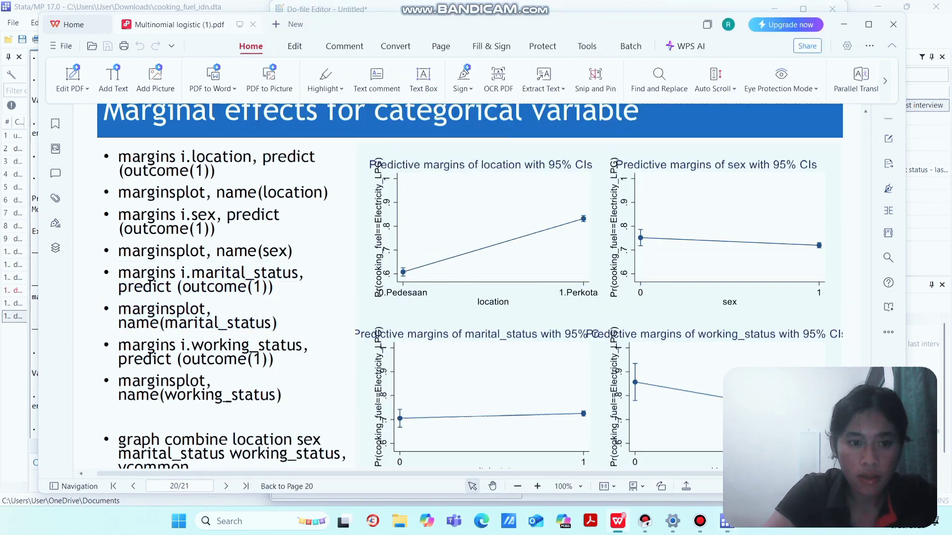
left_click_drag(119, 345, 283, 397)
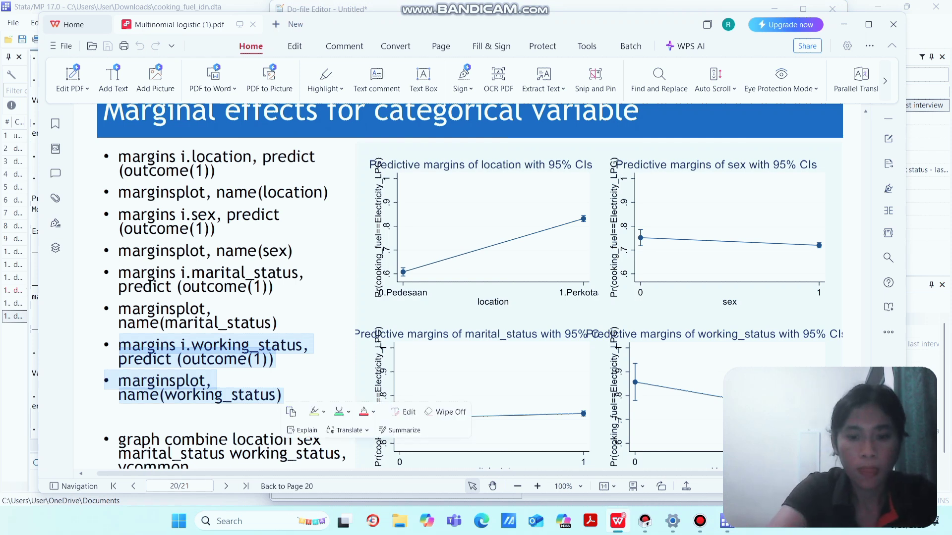
mouse_move(726, 521)
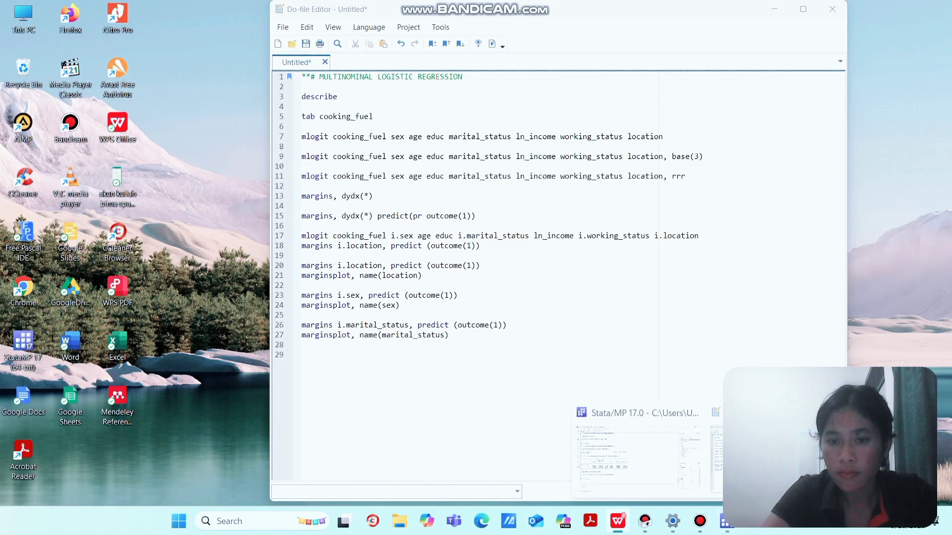
left_click(774, 459)
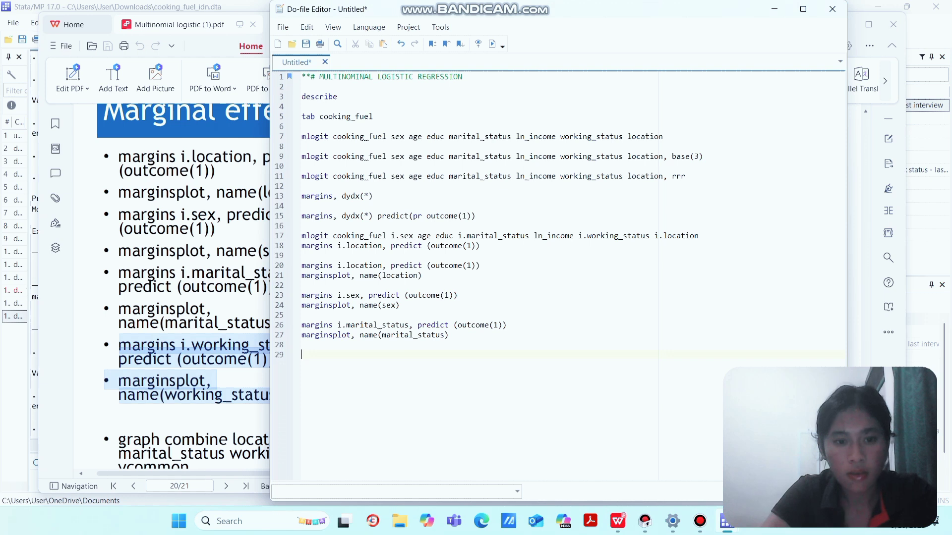
key("ctrl+v")
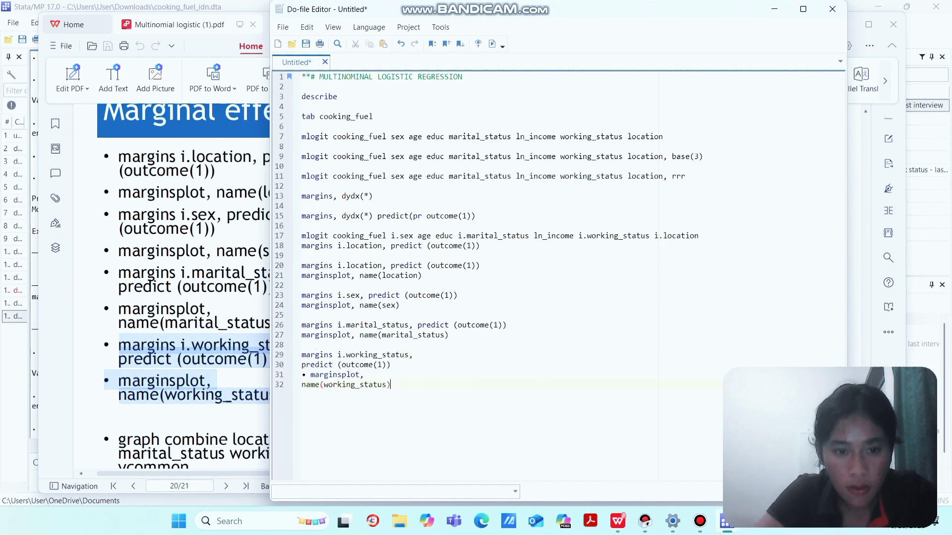
Remove the bullet and extra line breaks so the pasted text reads "margins i.working_status, predict (outcome(1))" and "marginsplot, name(working_status)" on two lines.
left_click(306, 375)
key("BackSpace")
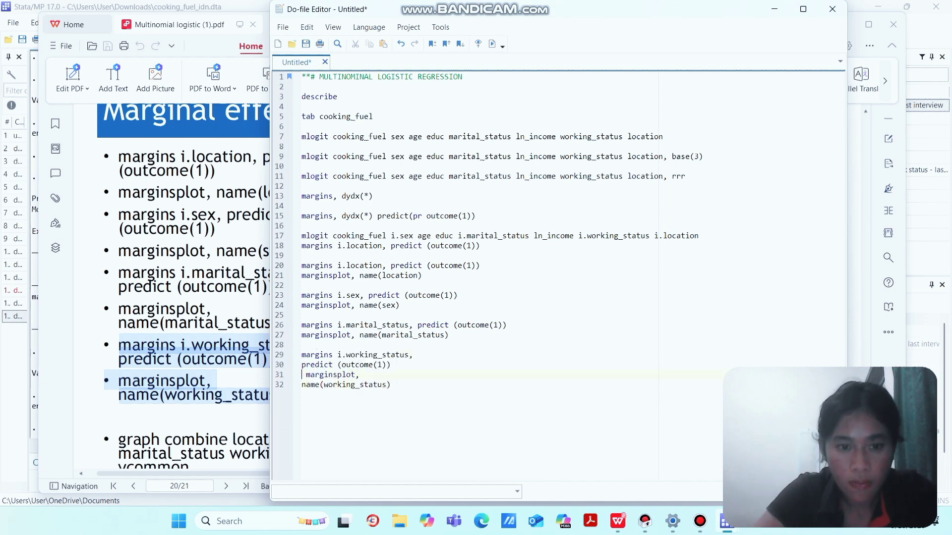
key("BackSpace")
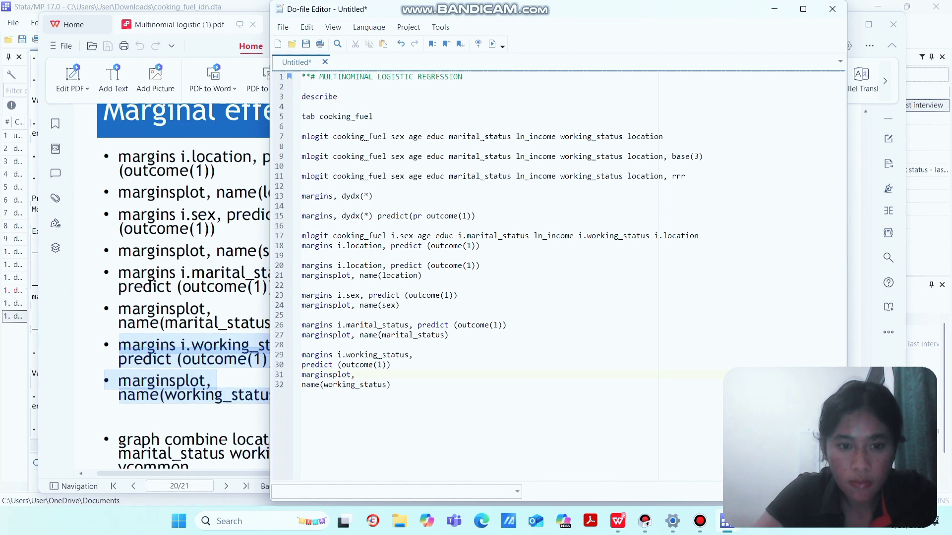
left_click(302, 385)
key("BackSpace")
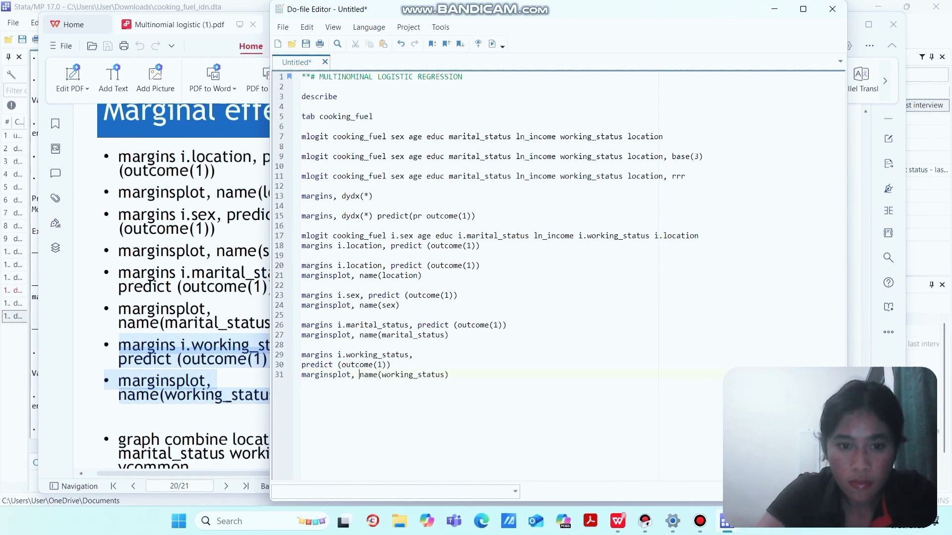
left_click(302, 365)
key("BackSpace")
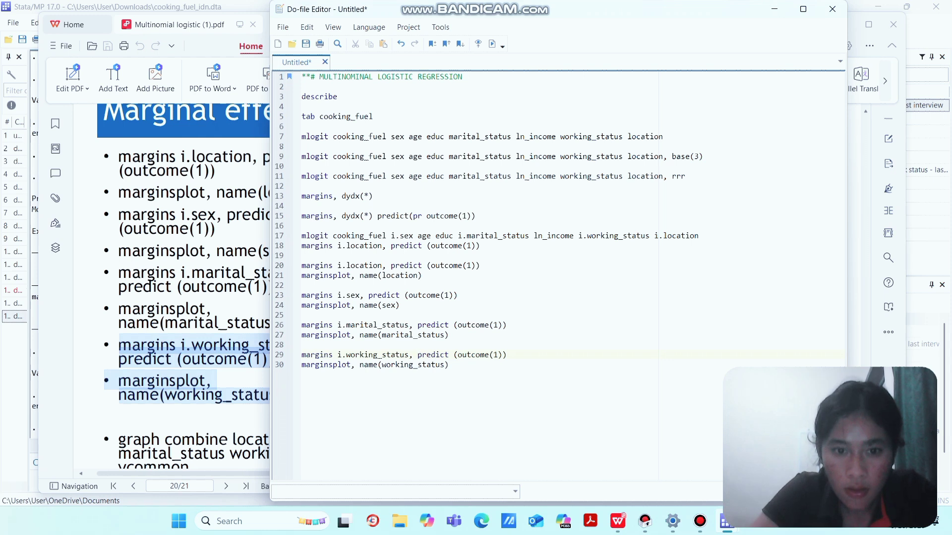
Run the i.working_status margins and marginsplot lines, view the working_status graph and minimize the graph window.
key("shift+Down")
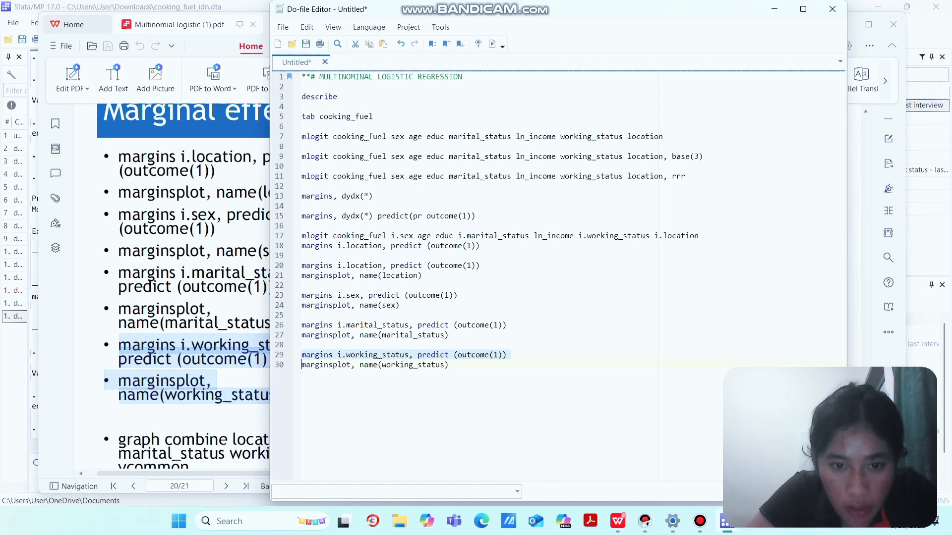
key("shift+End")
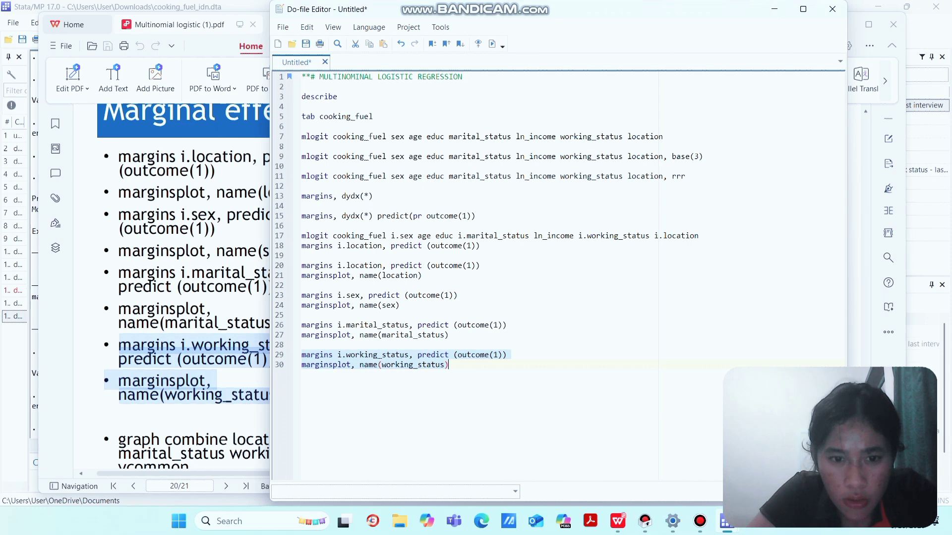
left_click(492, 44)
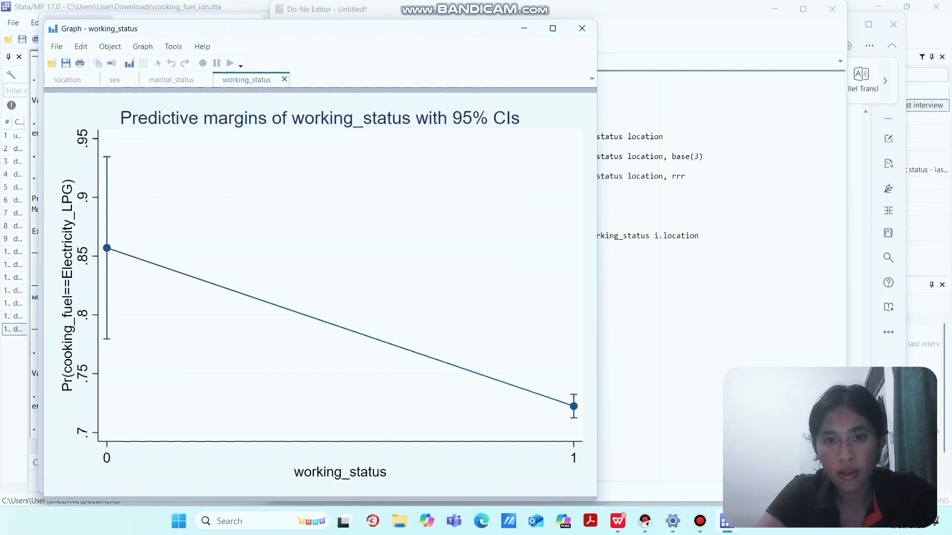
left_click(524, 28)
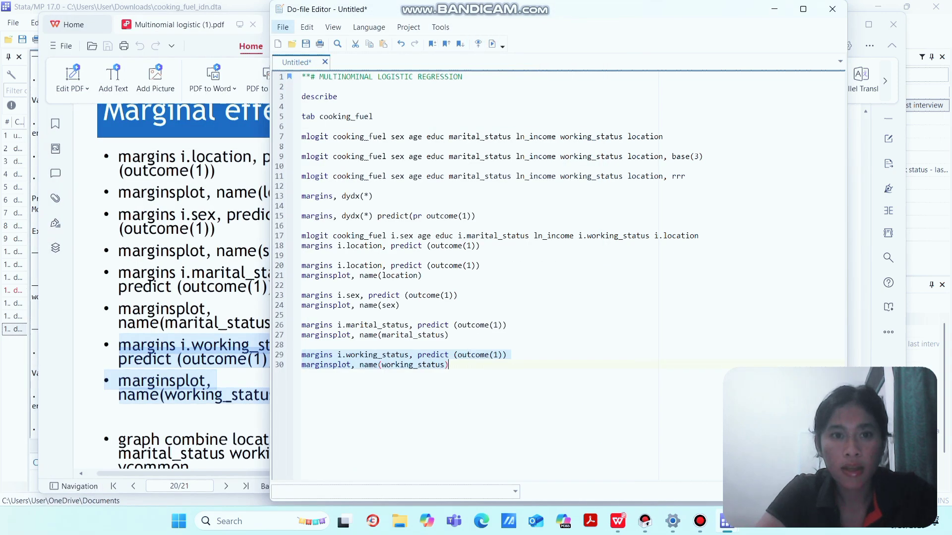
Save the do-file in the Downloads folder under the name "Untitled.hasil multinominal logistik".
left_click(283, 27)
mouse_move(283, 27)
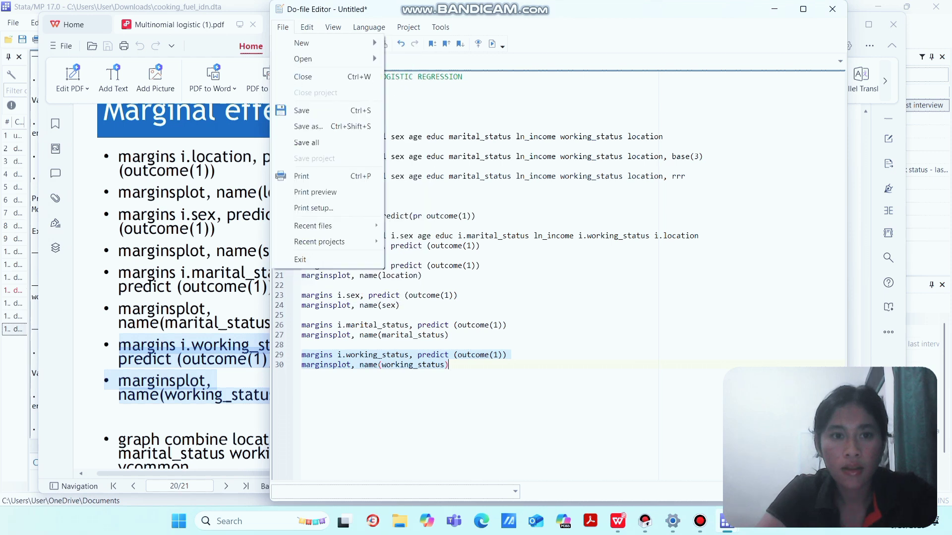
left_click(301, 110)
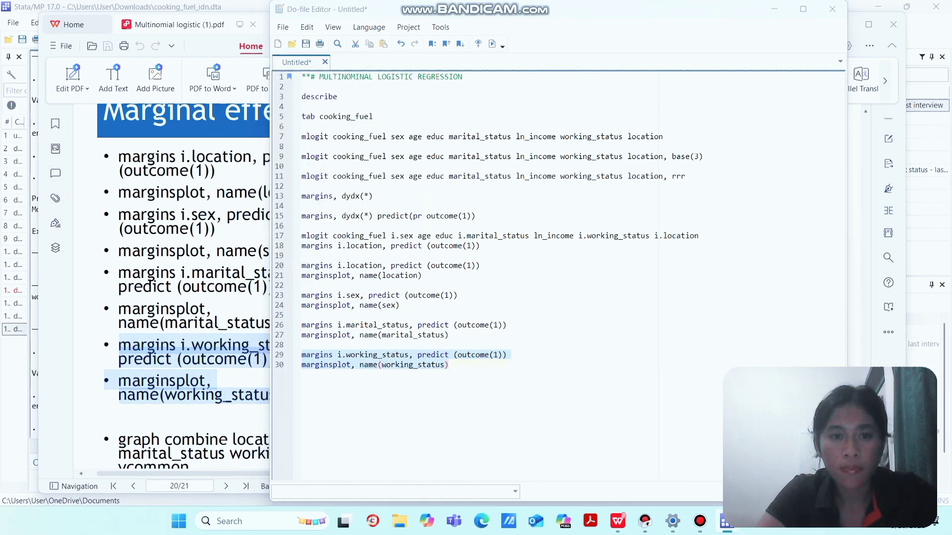
left_click(391, 225)
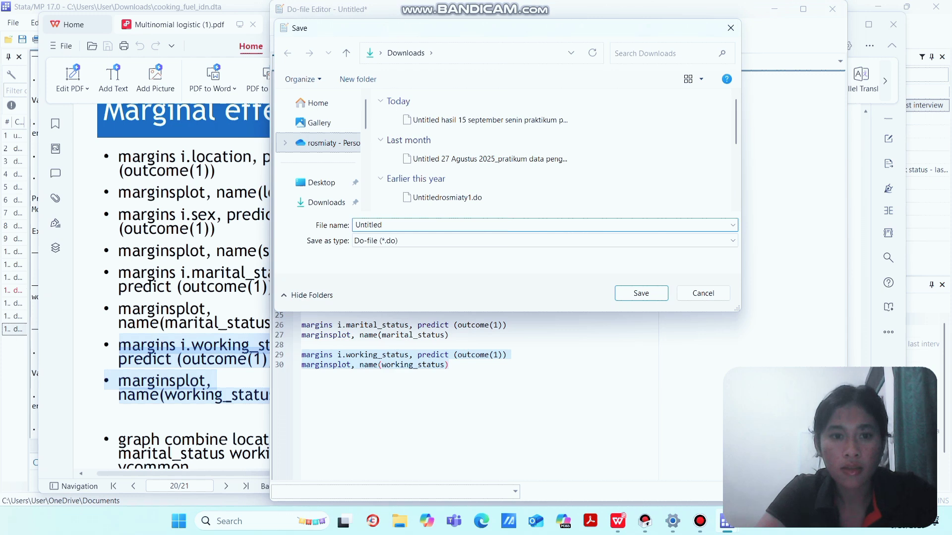
type(".")
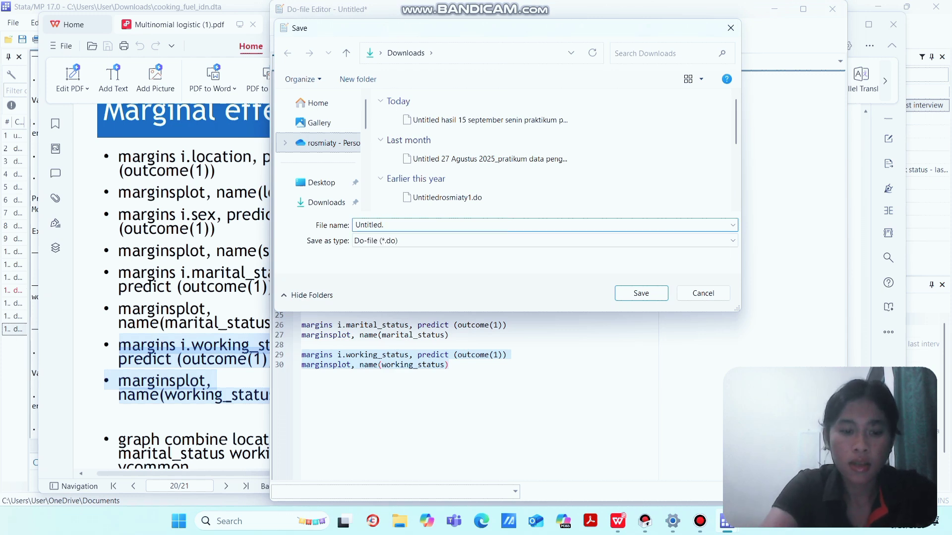
type("hasi")
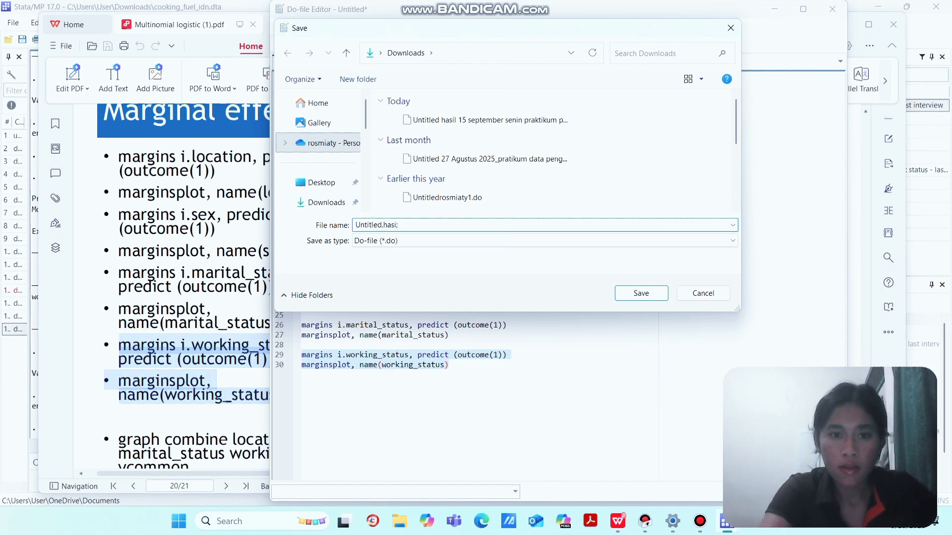
type("l ")
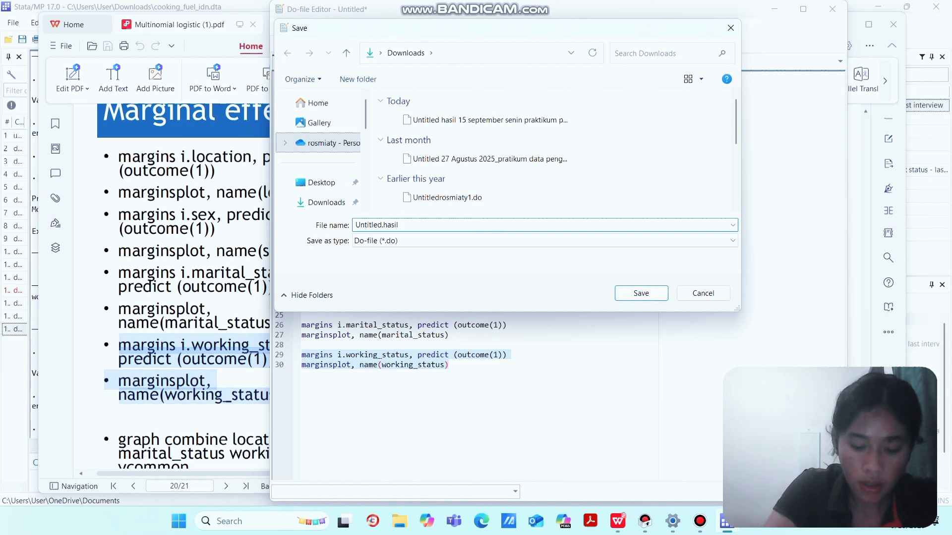
type("mul")
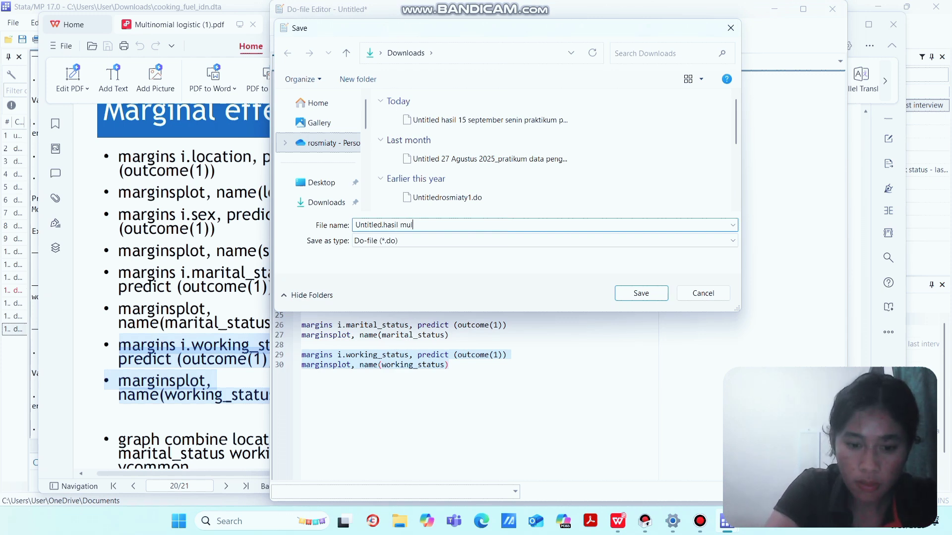
type("tino")
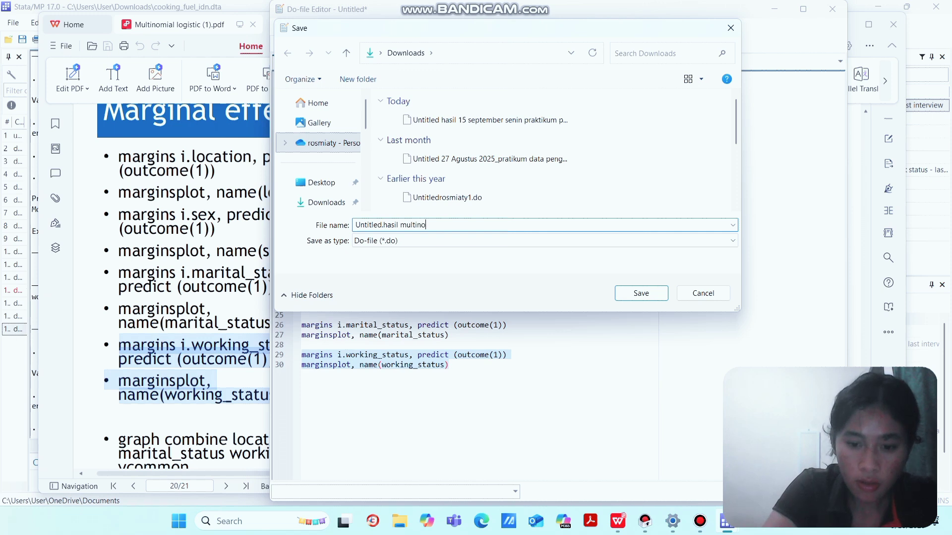
type("minal ")
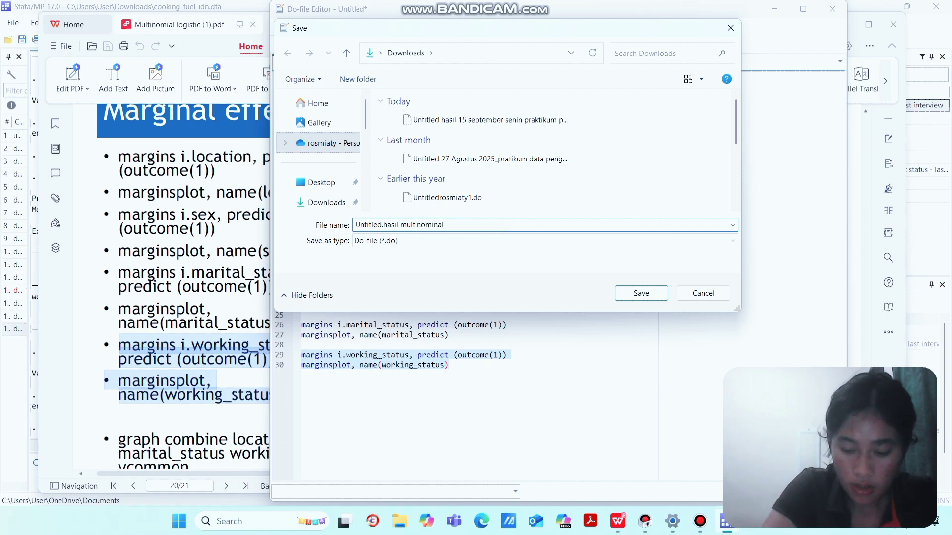
type("log")
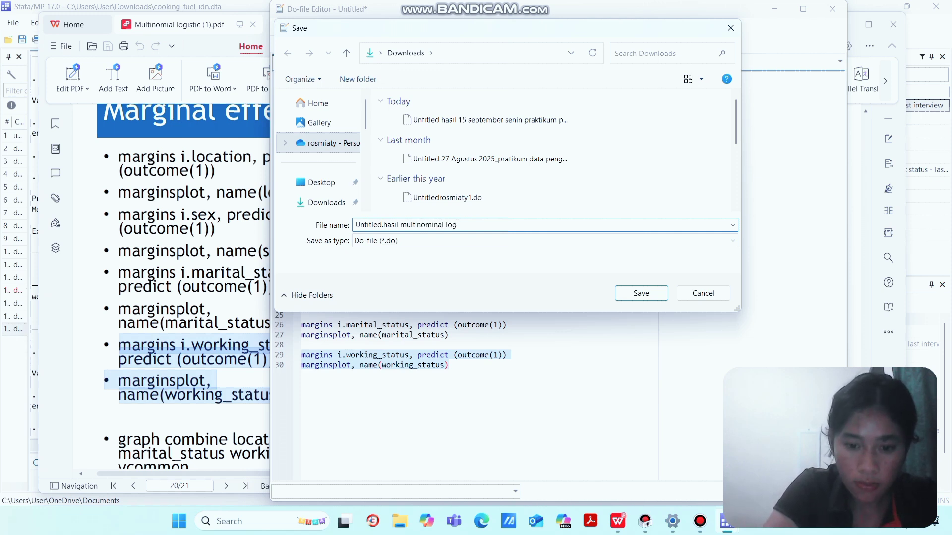
type("istik")
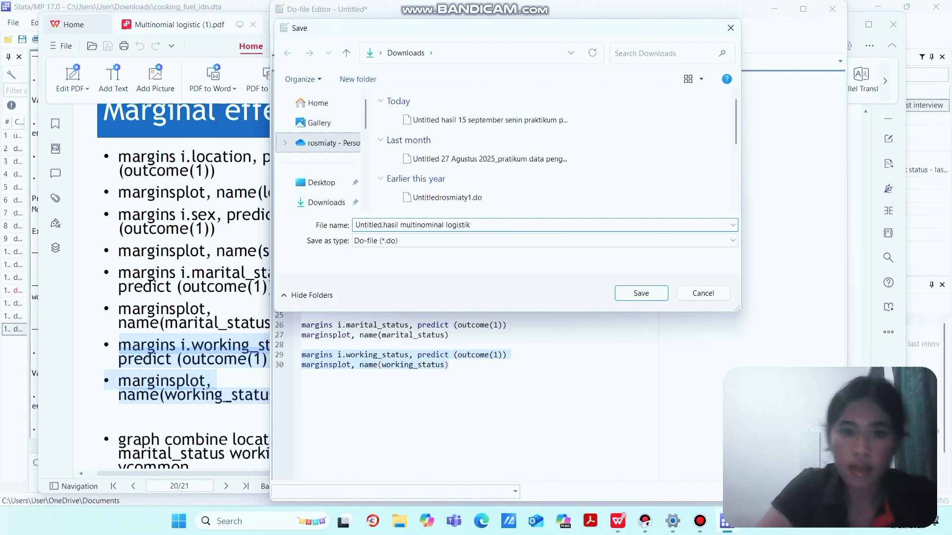
key("Return")
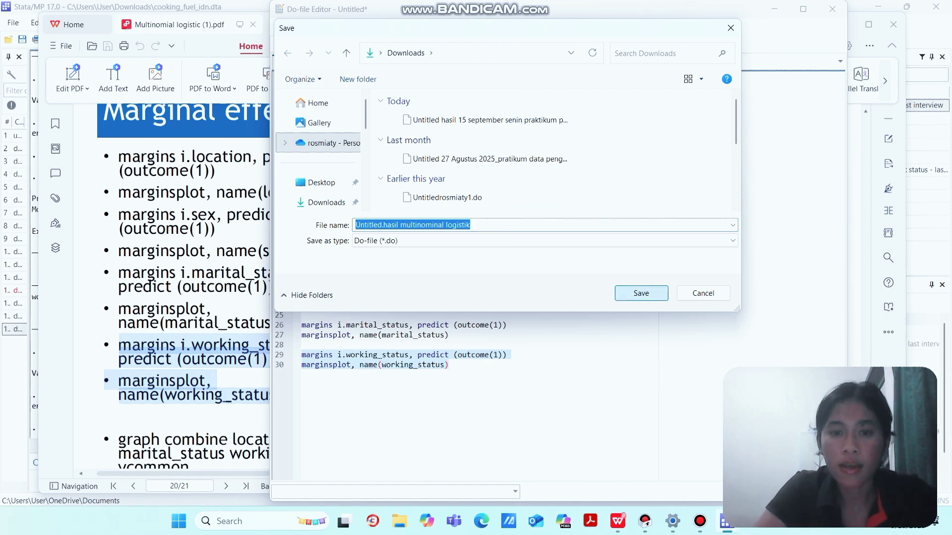